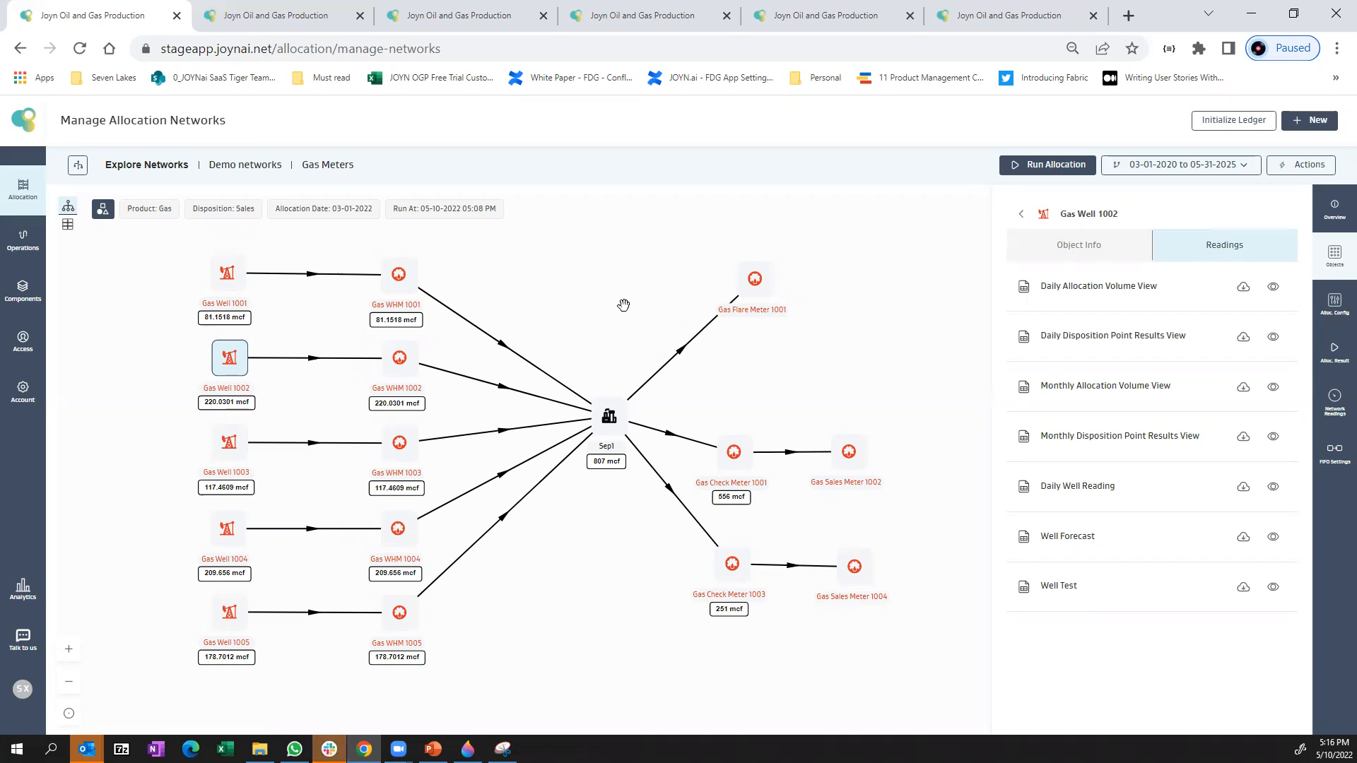
# Open the monthly allocation settings of the allocation config that is being edited
pyautogui.click(317, 26)
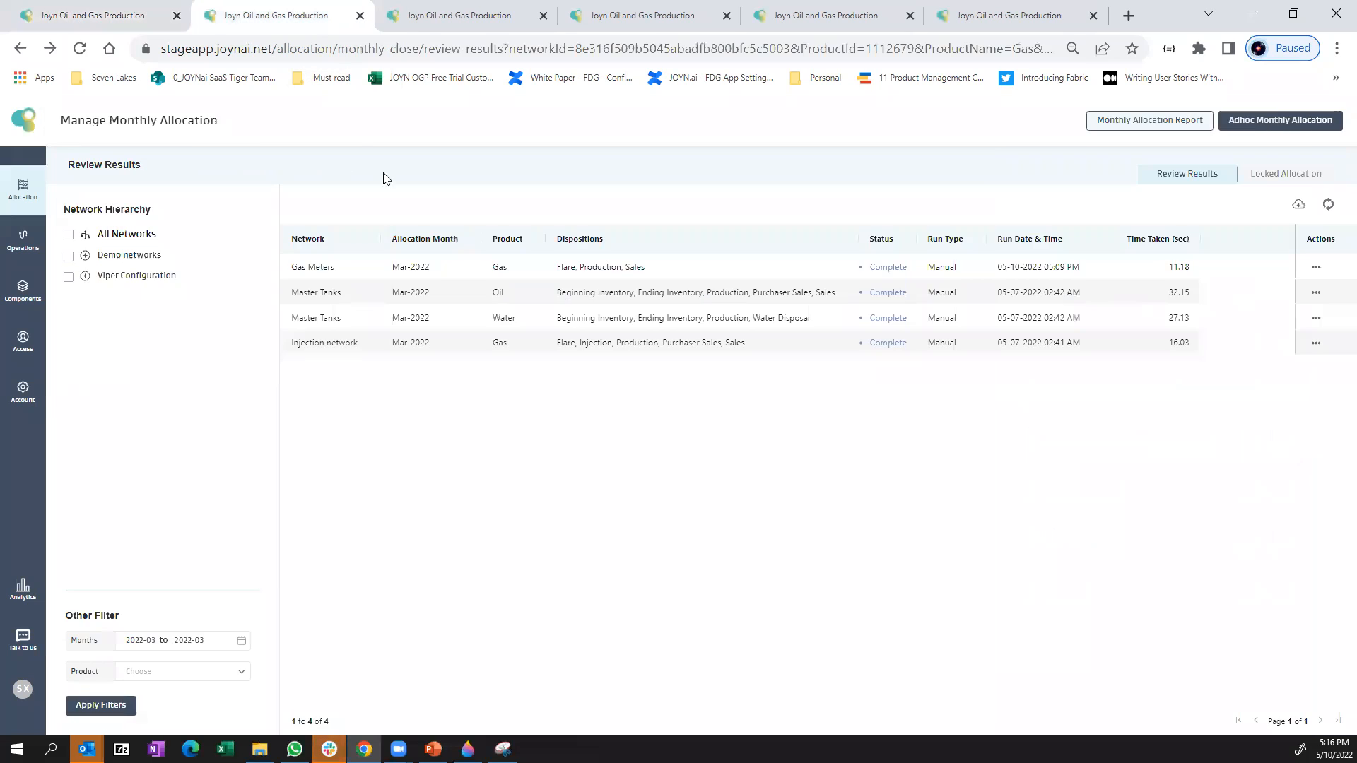
pyautogui.click(457, 17)
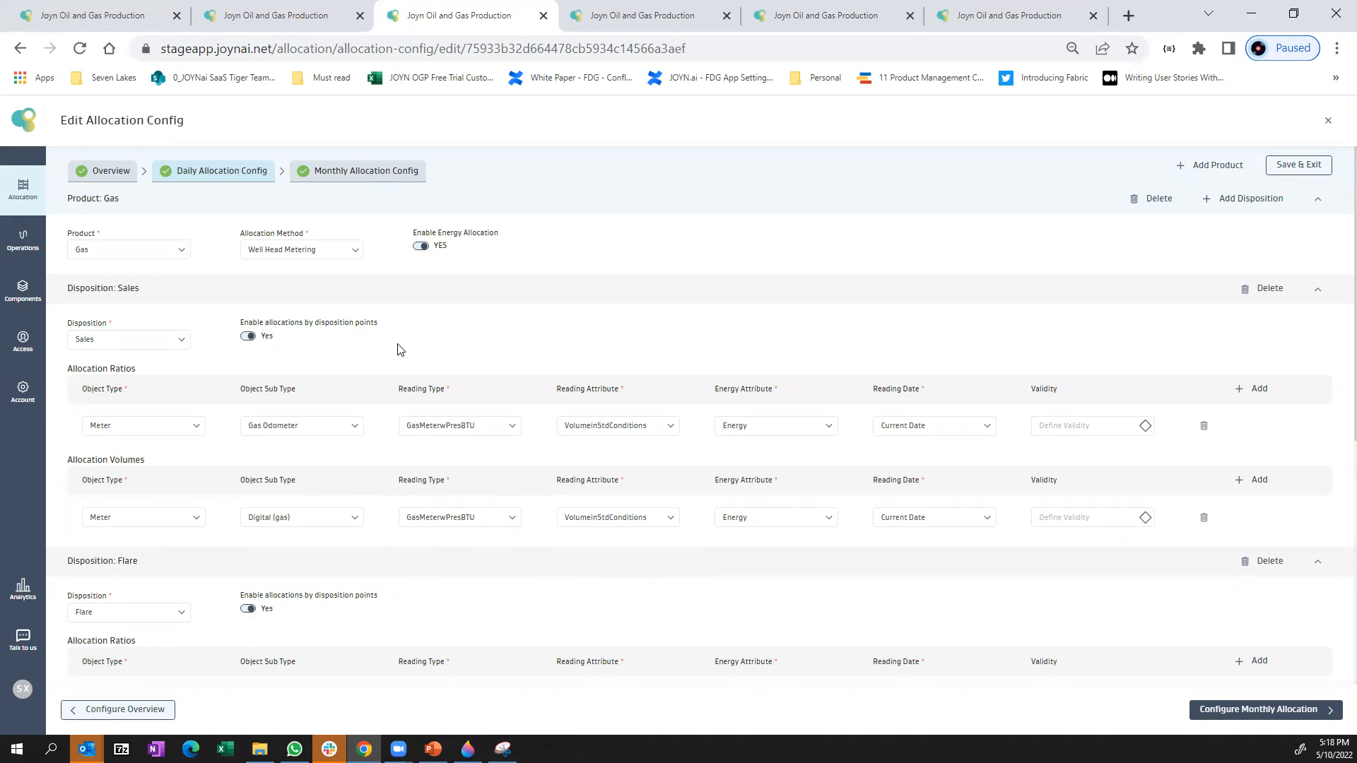
pyautogui.click(382, 180)
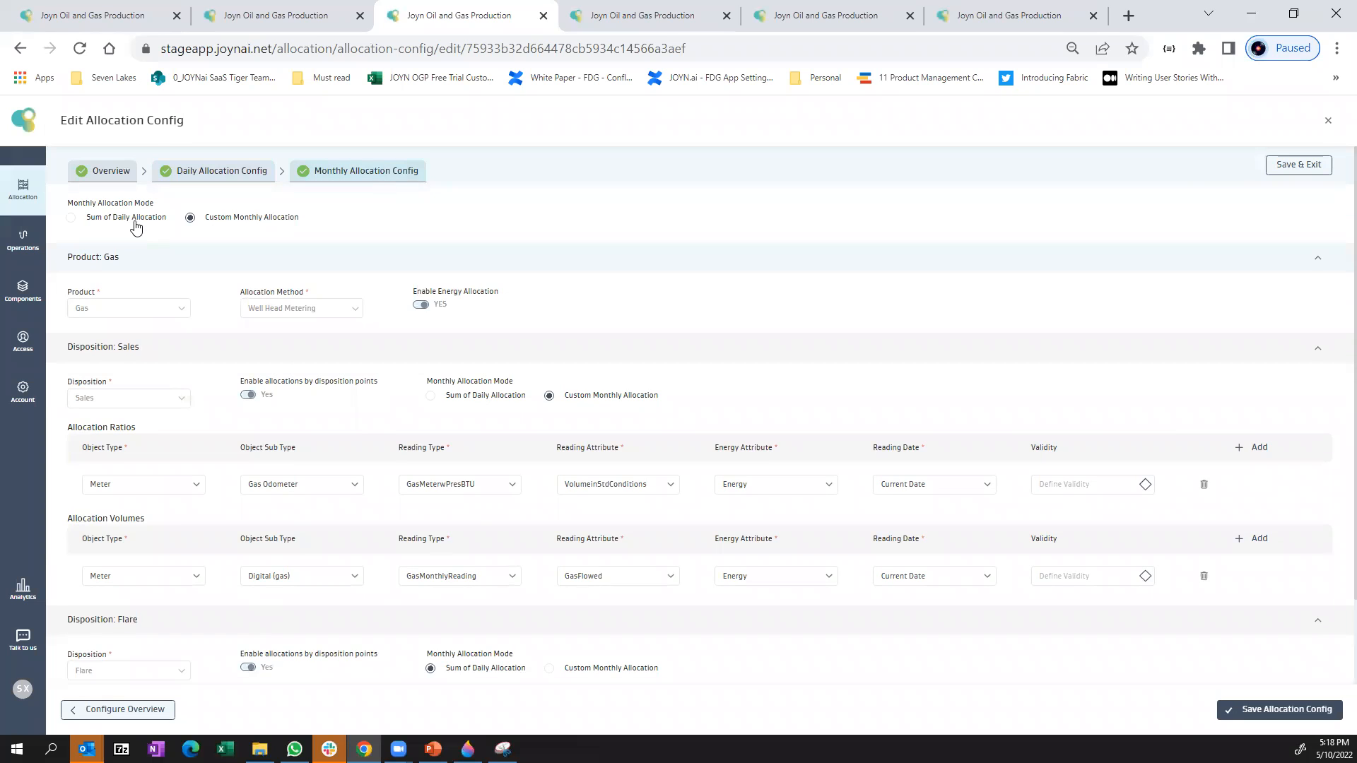
# Switch the monthly allocation mode to Sum of Daily Allocation and back to Custom Monthly Allocation, also choosing Custom Monthly Allocation for the Sales disposition
pyautogui.click(135, 226)
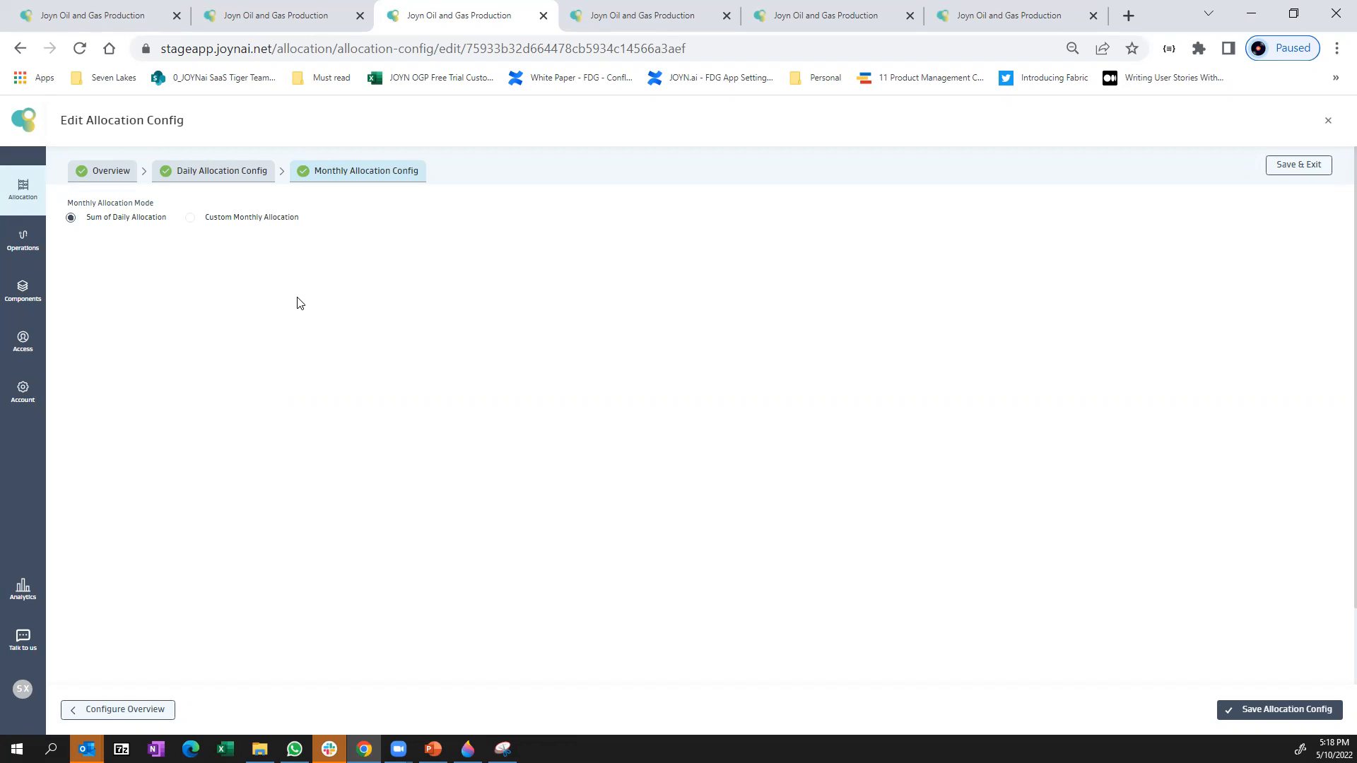
pyautogui.click(274, 219)
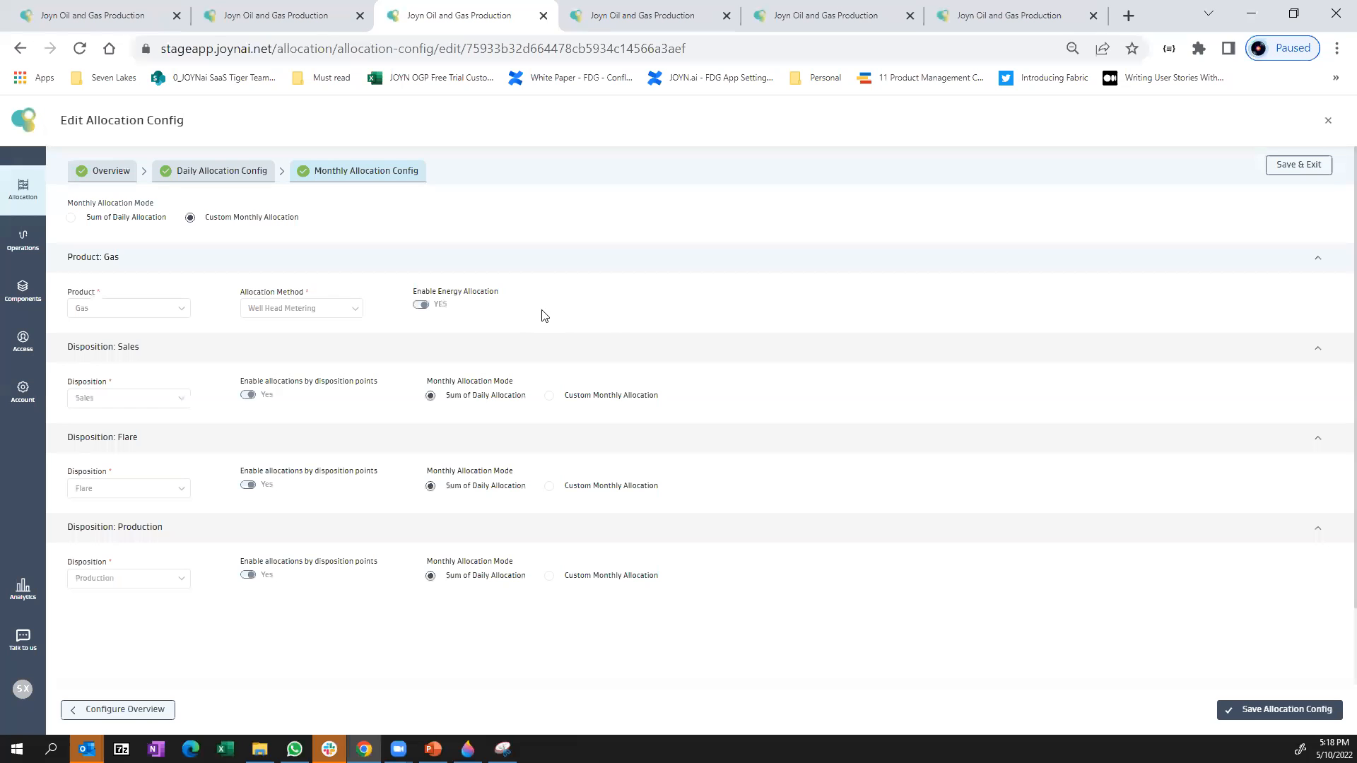
pyautogui.click(593, 401)
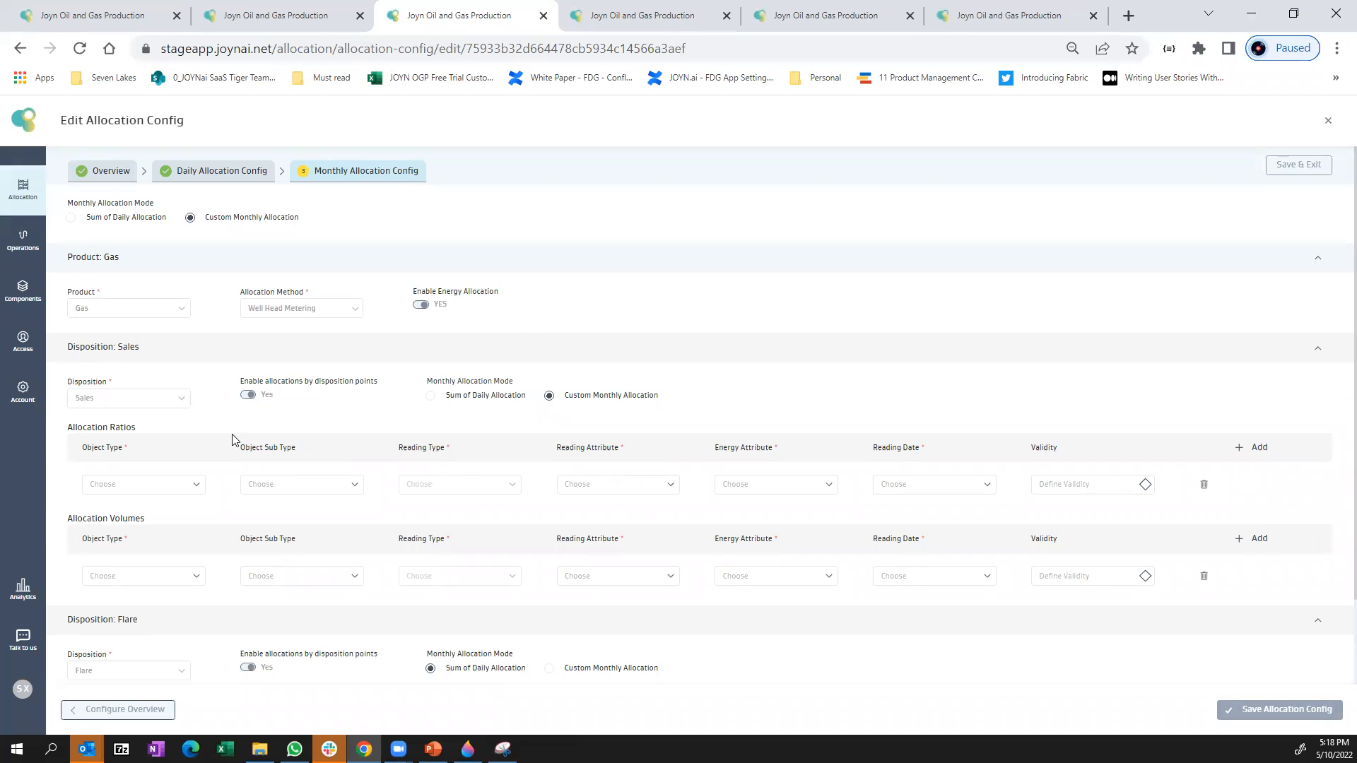
# Define the Sales allocation ratio as Meter, Gas Odometer, reading type GasMeterwPresBTU, reading attribute VolumeinStdConditions and energy attribute Energy
pyautogui.click(198, 486)
pyautogui.click(137, 564)
pyautogui.click(353, 485)
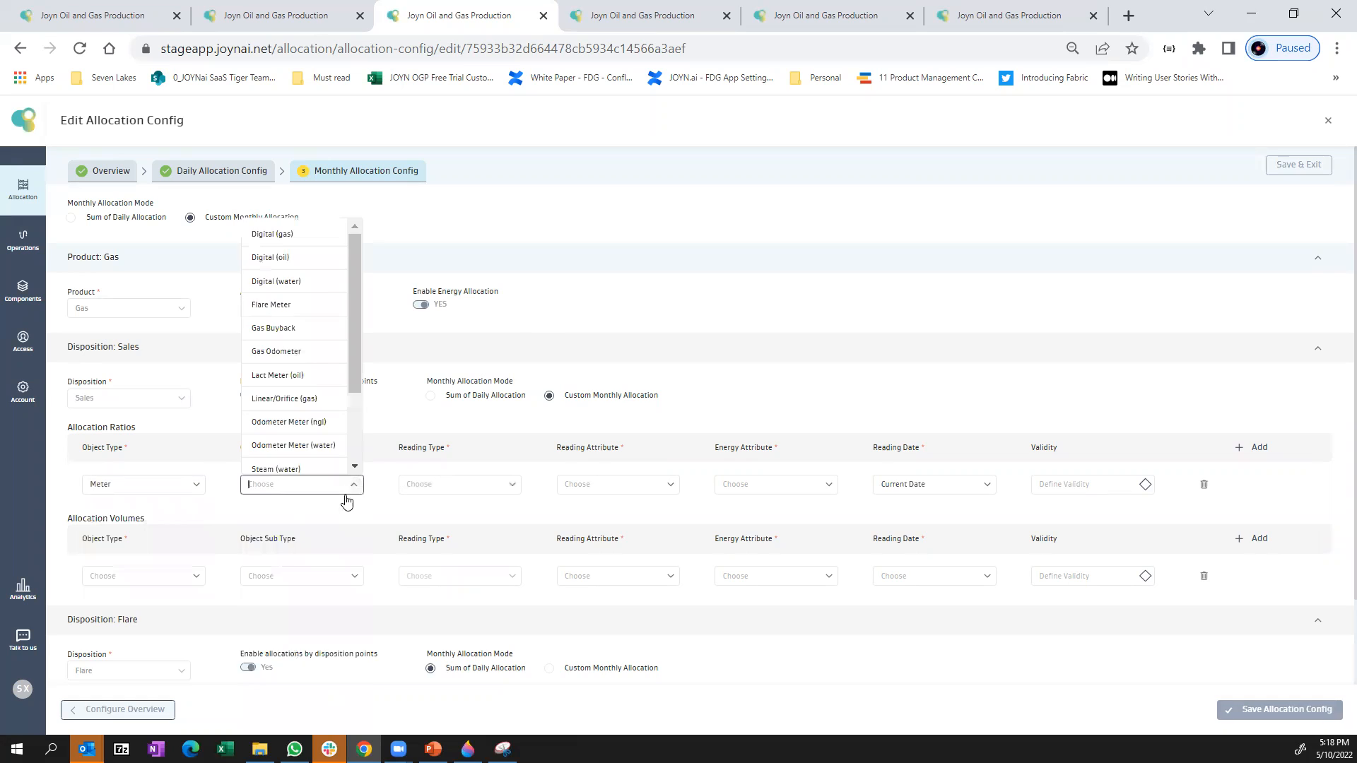
pyautogui.click(317, 361)
pyautogui.click(453, 479)
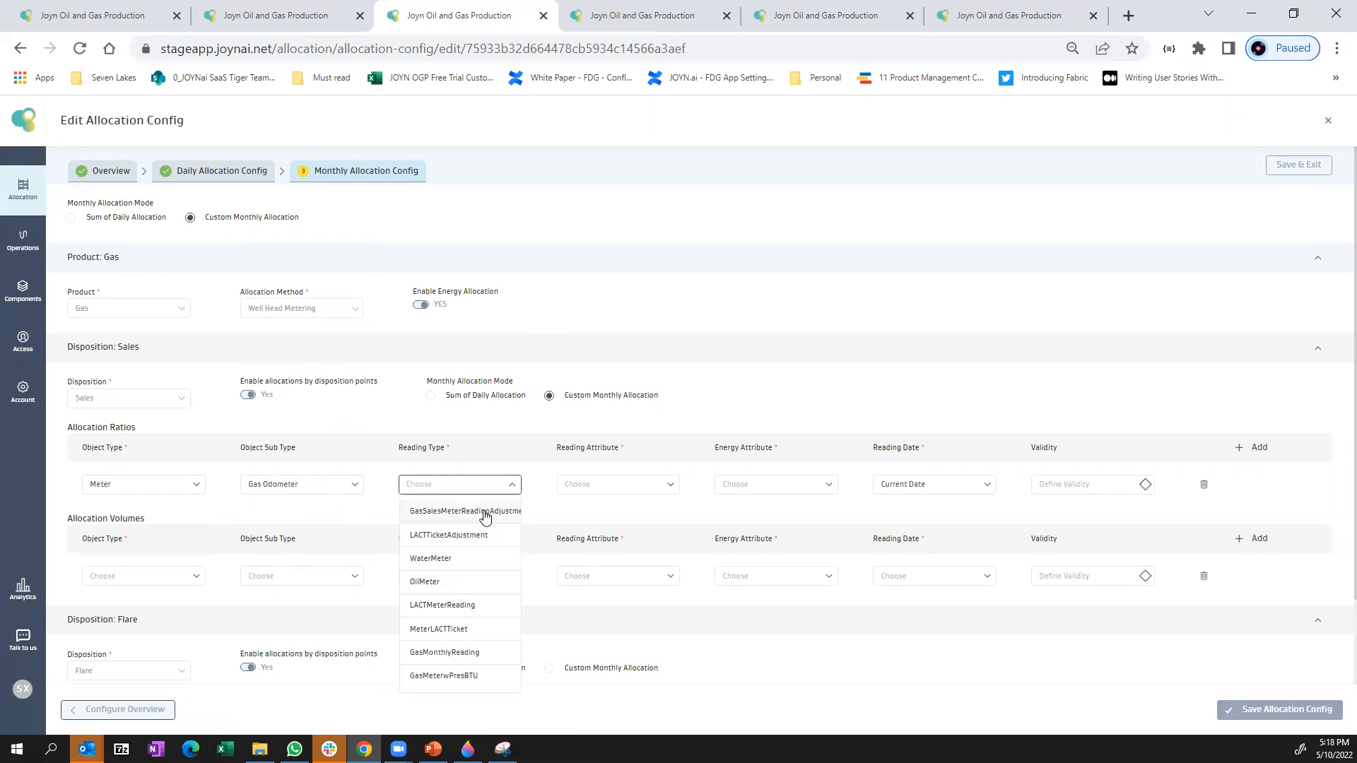
pyautogui.click(467, 676)
pyautogui.click(599, 488)
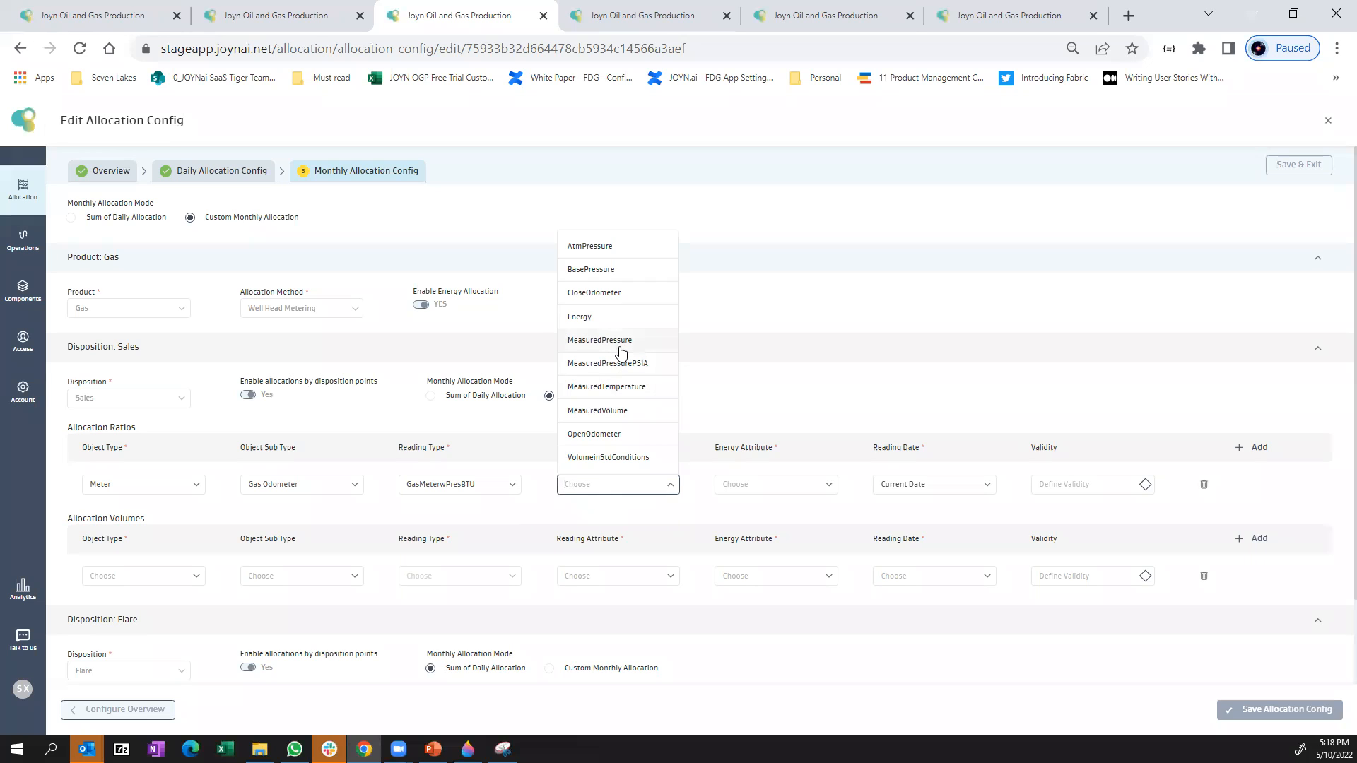
pyautogui.click(609, 458)
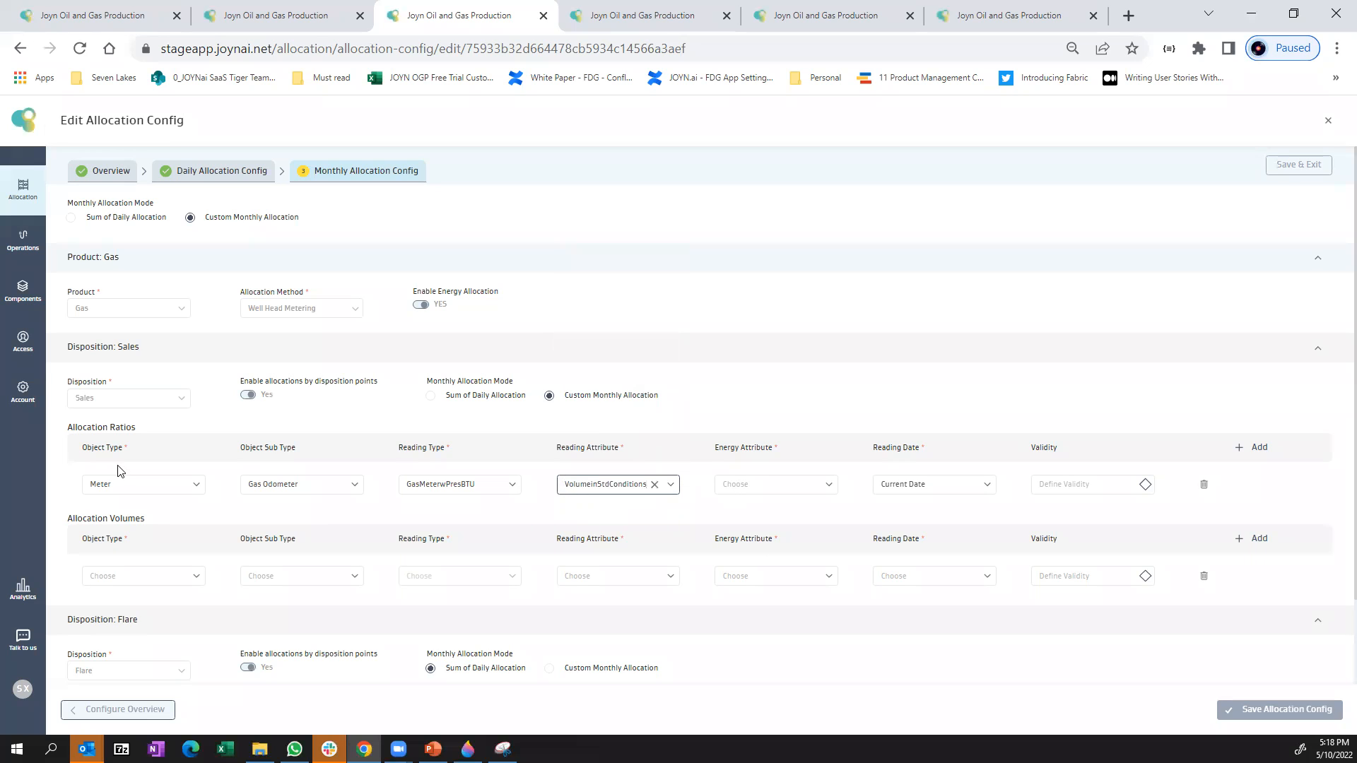
pyautogui.click(742, 485)
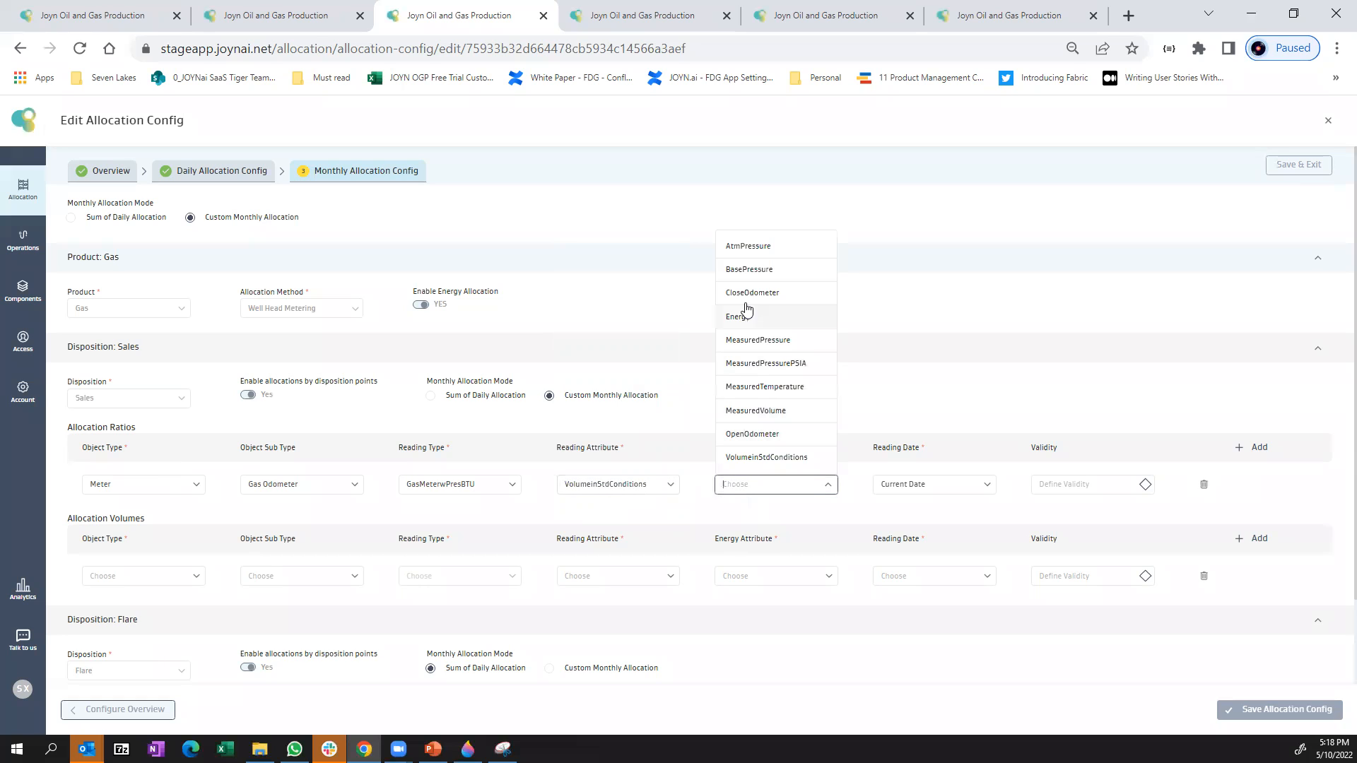
pyautogui.click(747, 317)
# Define the Sales allocation volume as Meter, Digital (gas), reading type GasMonthlyReading, reading attribute GasFlowed and energy attribute Energy
pyautogui.click(178, 583)
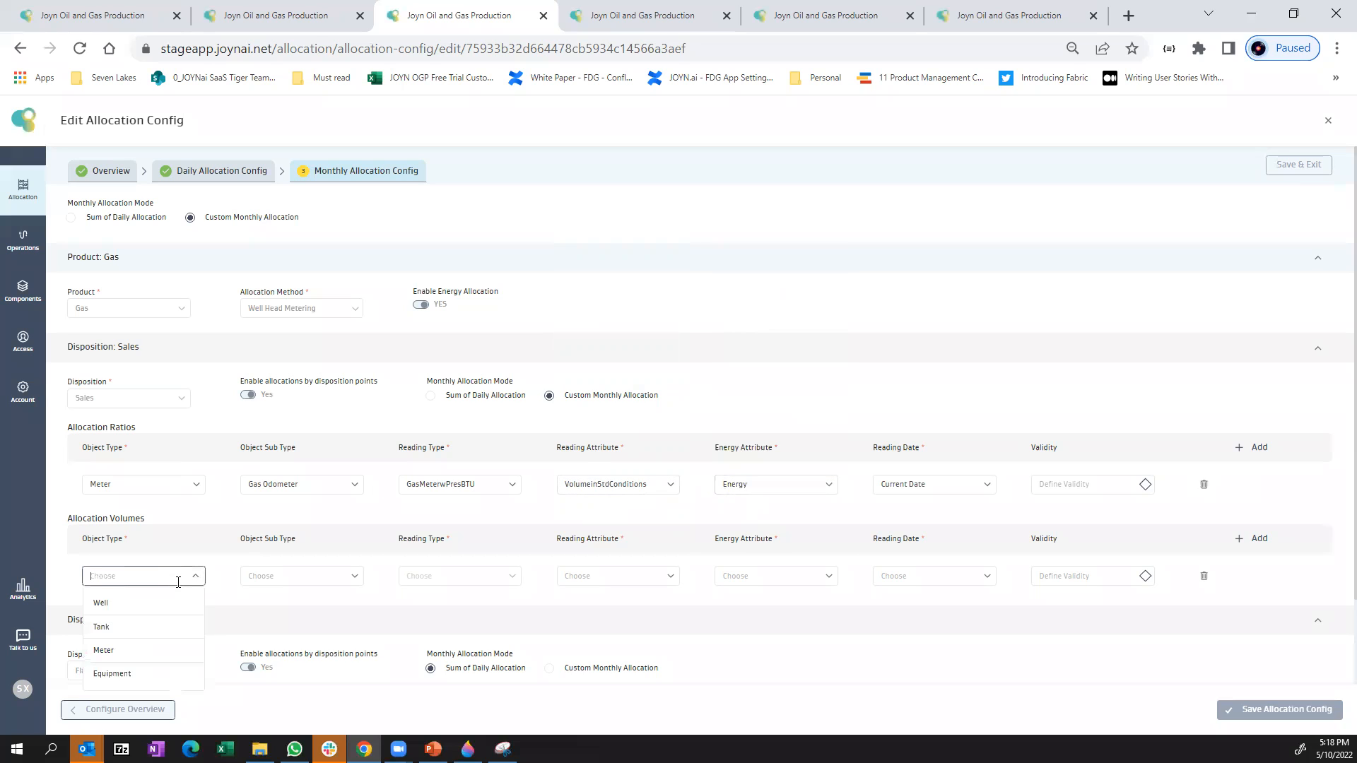
pyautogui.click(158, 652)
pyautogui.click(277, 577)
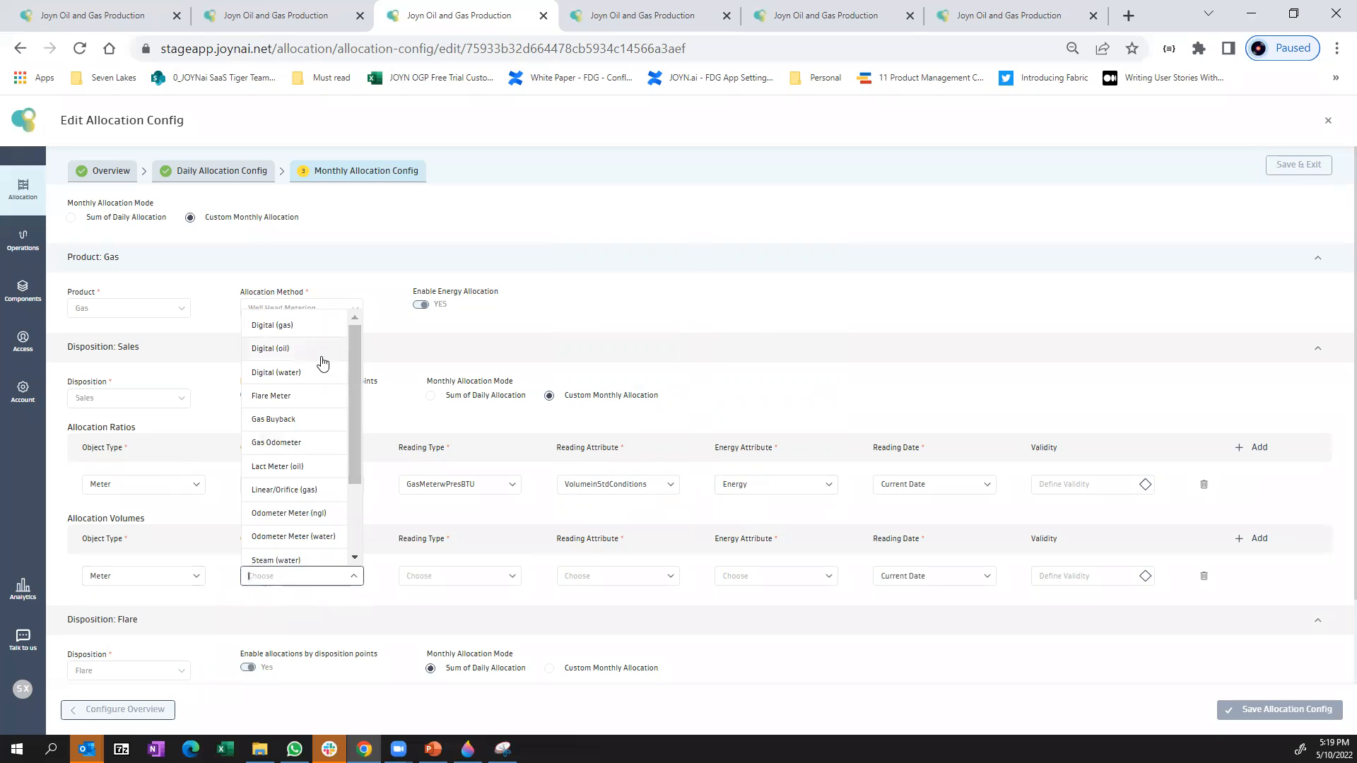
pyautogui.click(314, 330)
pyautogui.click(455, 576)
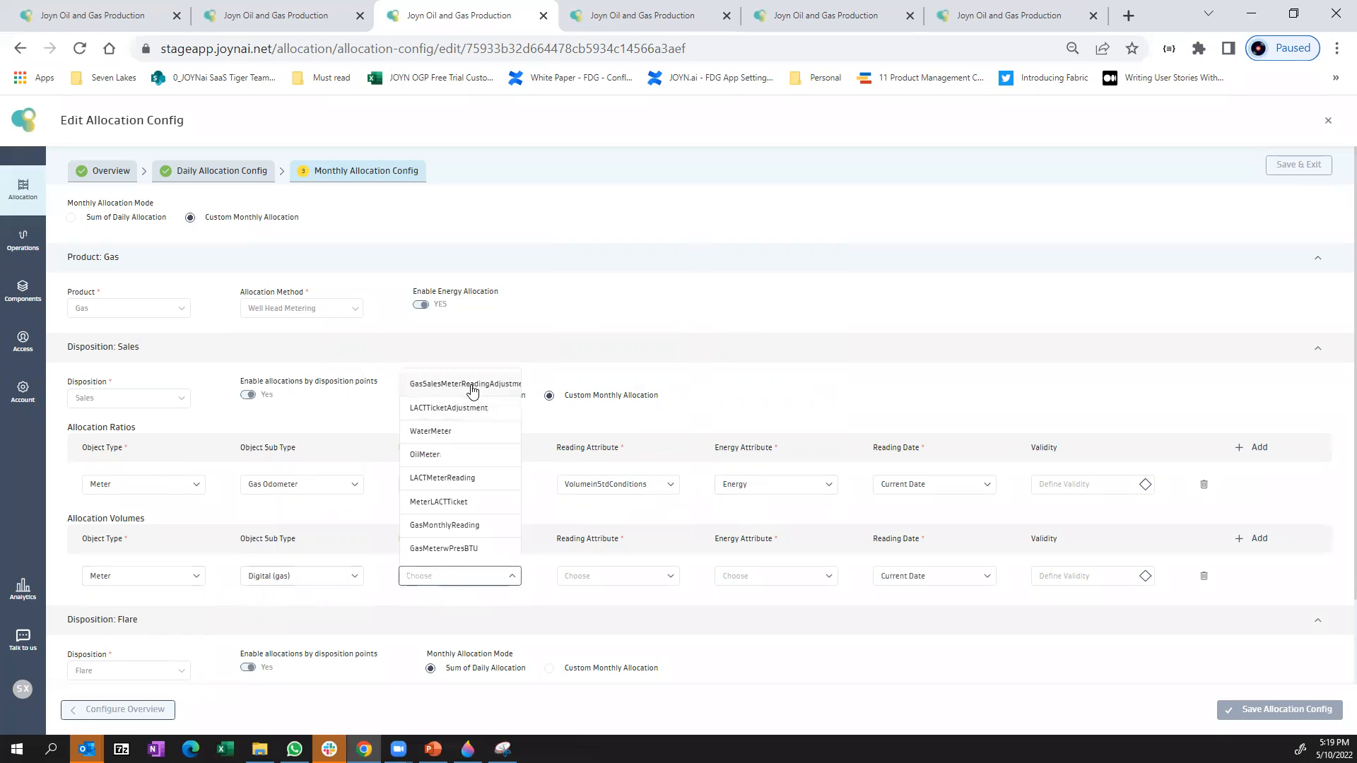
pyautogui.click(445, 525)
pyautogui.click(625, 574)
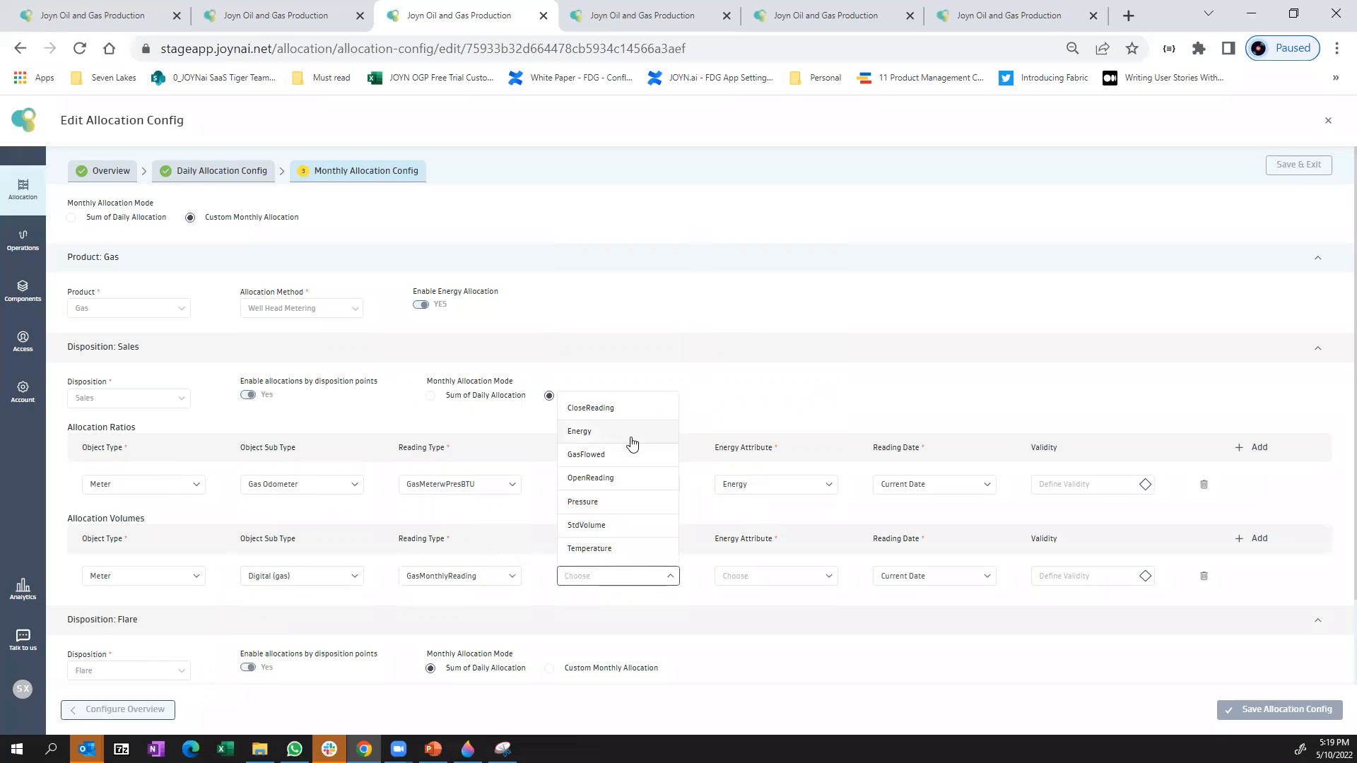
pyautogui.click(624, 454)
pyautogui.click(742, 576)
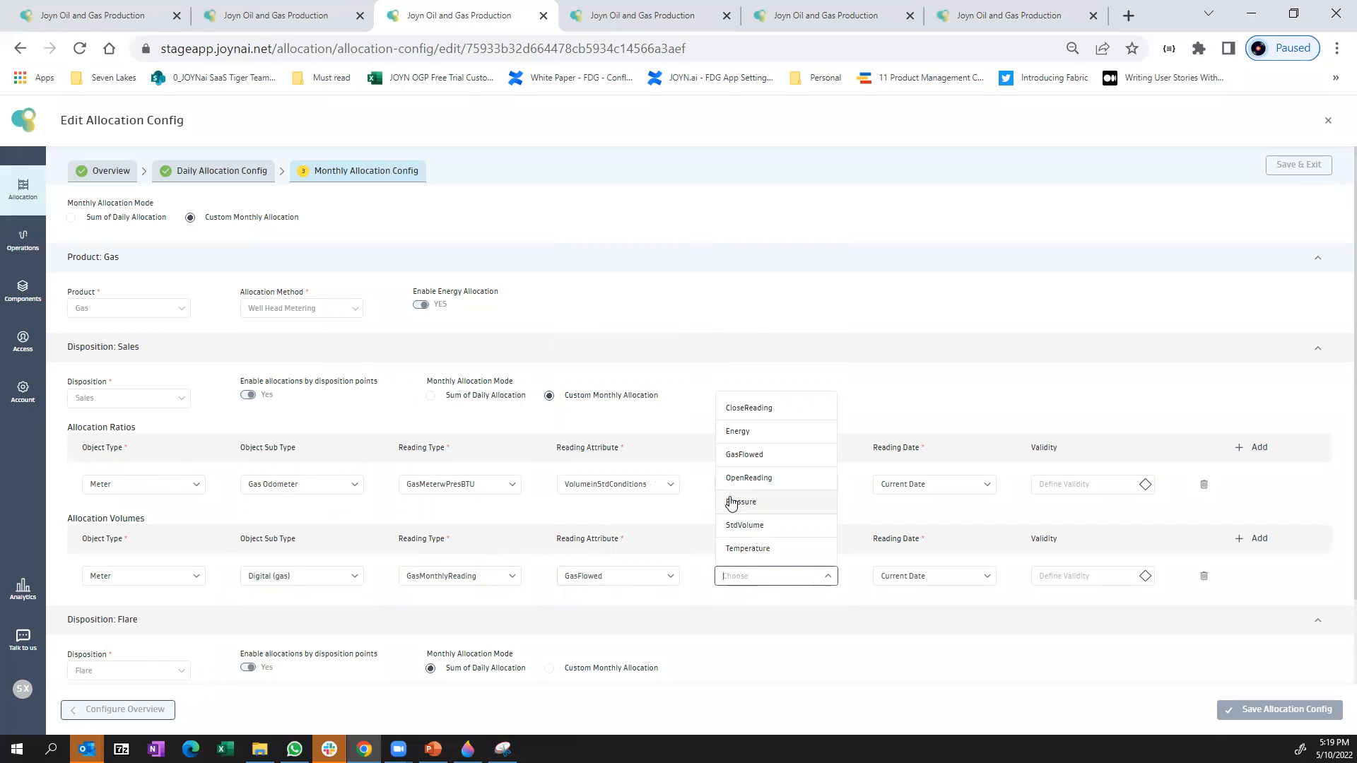
pyautogui.click(775, 434)
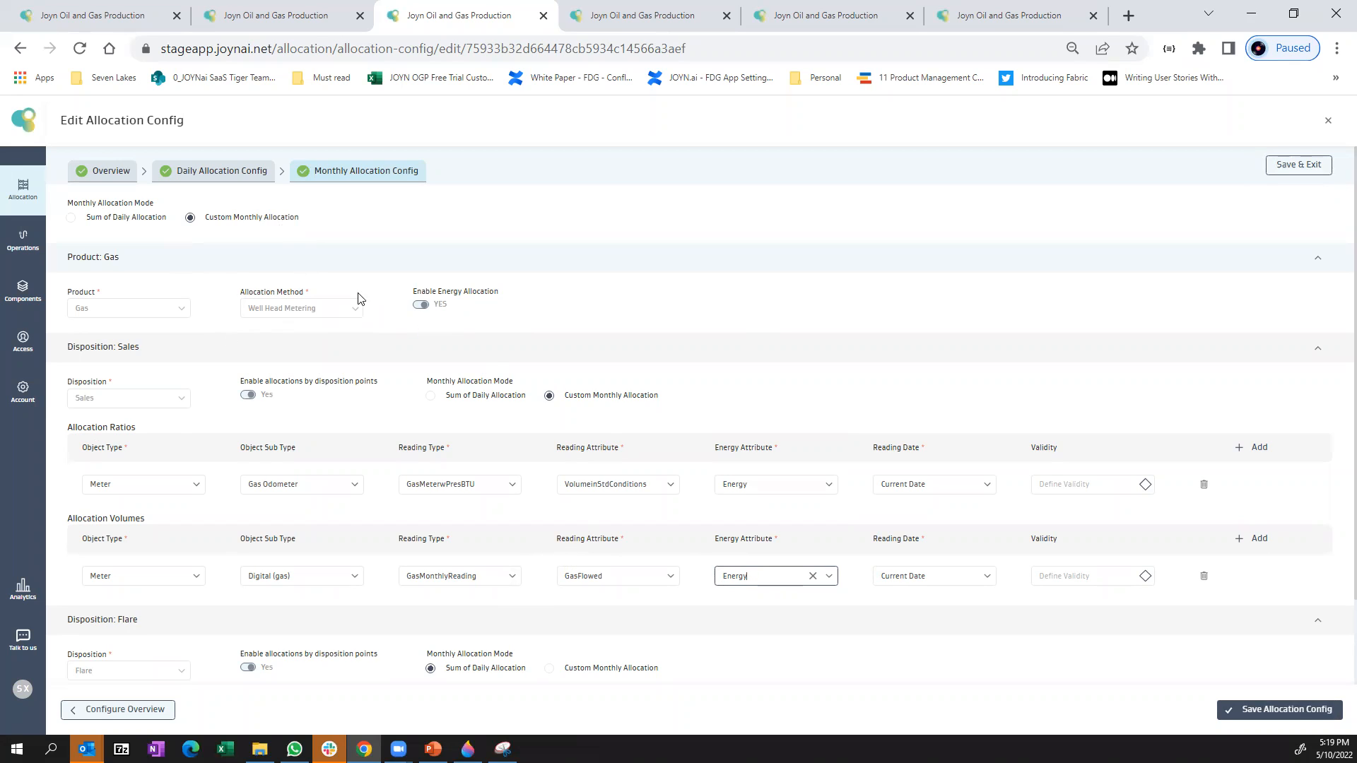
# Check the Flare and Production monthly allocation modes, and leave the allocation config without saving the edits
pyautogui.scroll(-2, 487, 403)
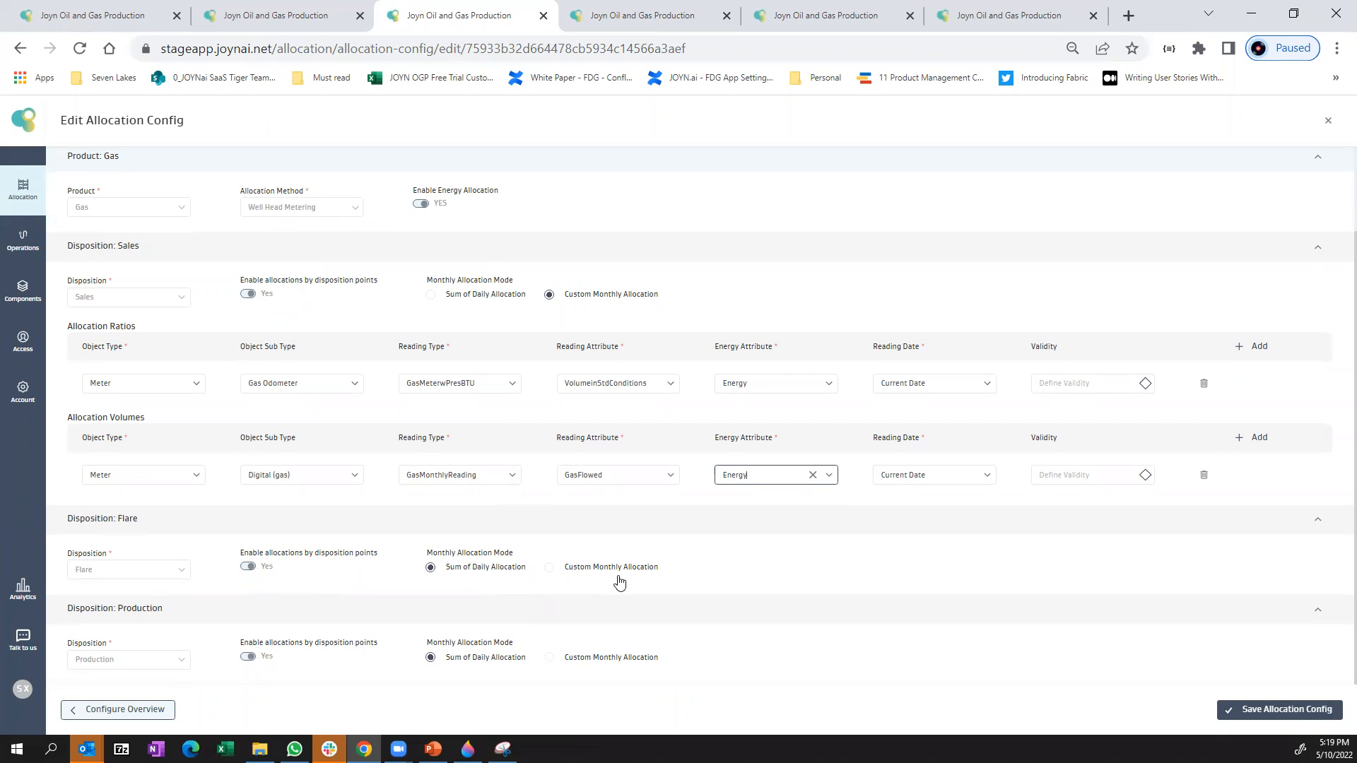
pyautogui.scroll(2, 227, 549)
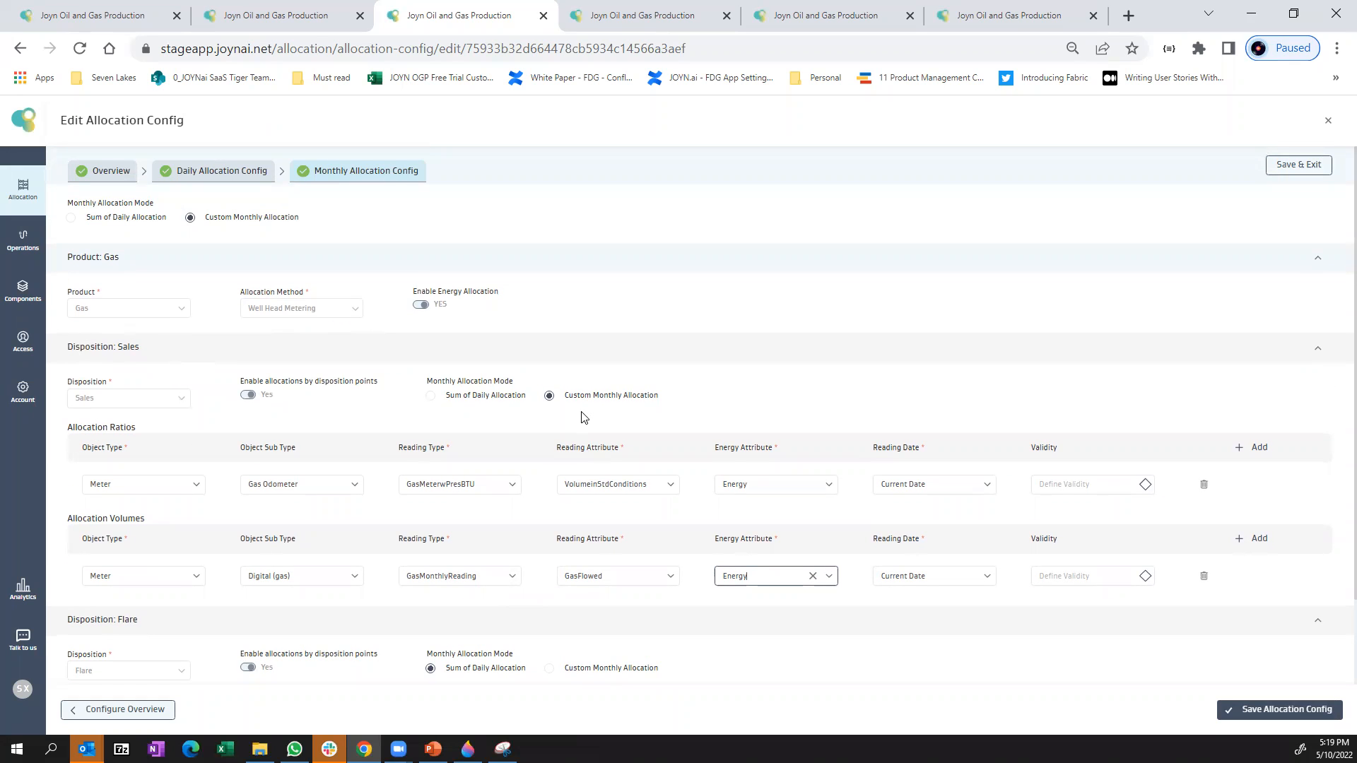
pyautogui.click(1328, 120)
pyautogui.click(618, 458)
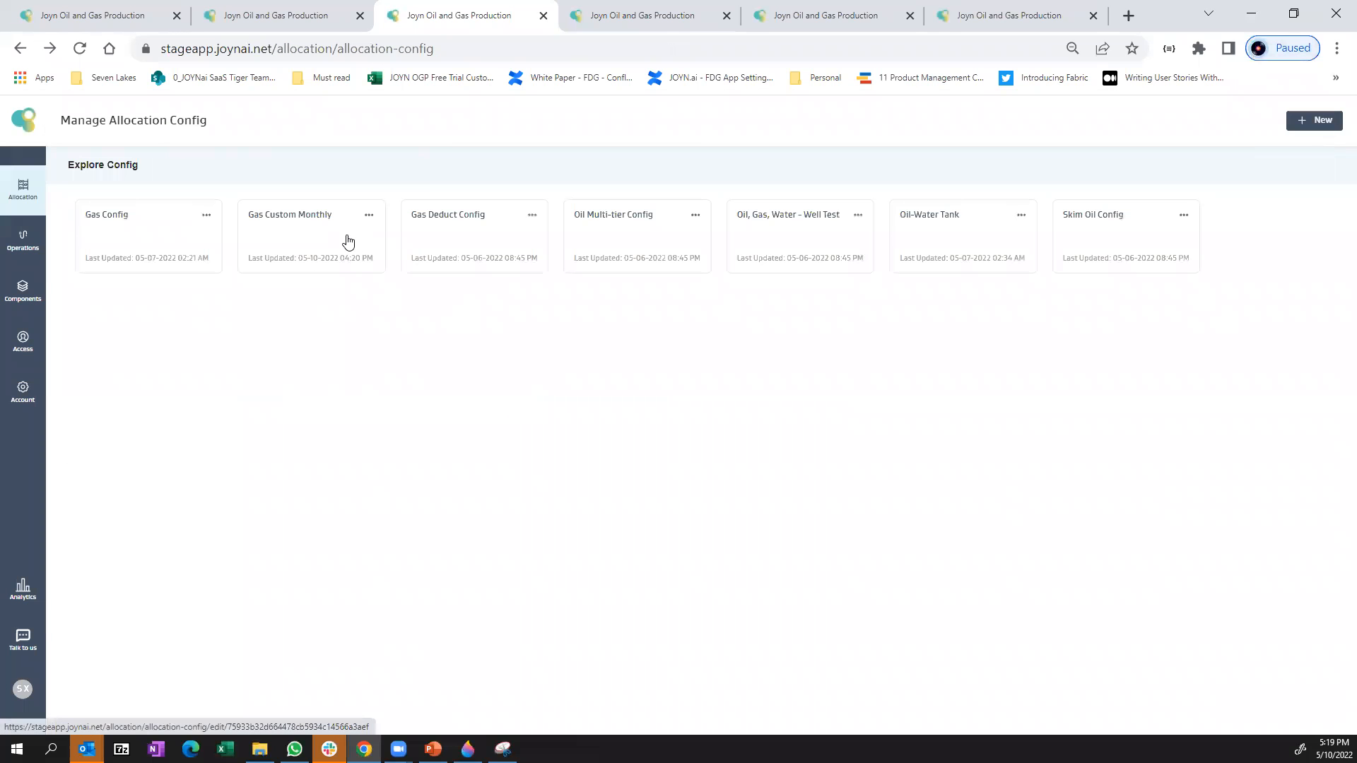
# Reopen the Gas Custom Monthly config, review its monthly allocation settings for all dispositions, and close it
pyautogui.click(347, 240)
pyautogui.click(379, 176)
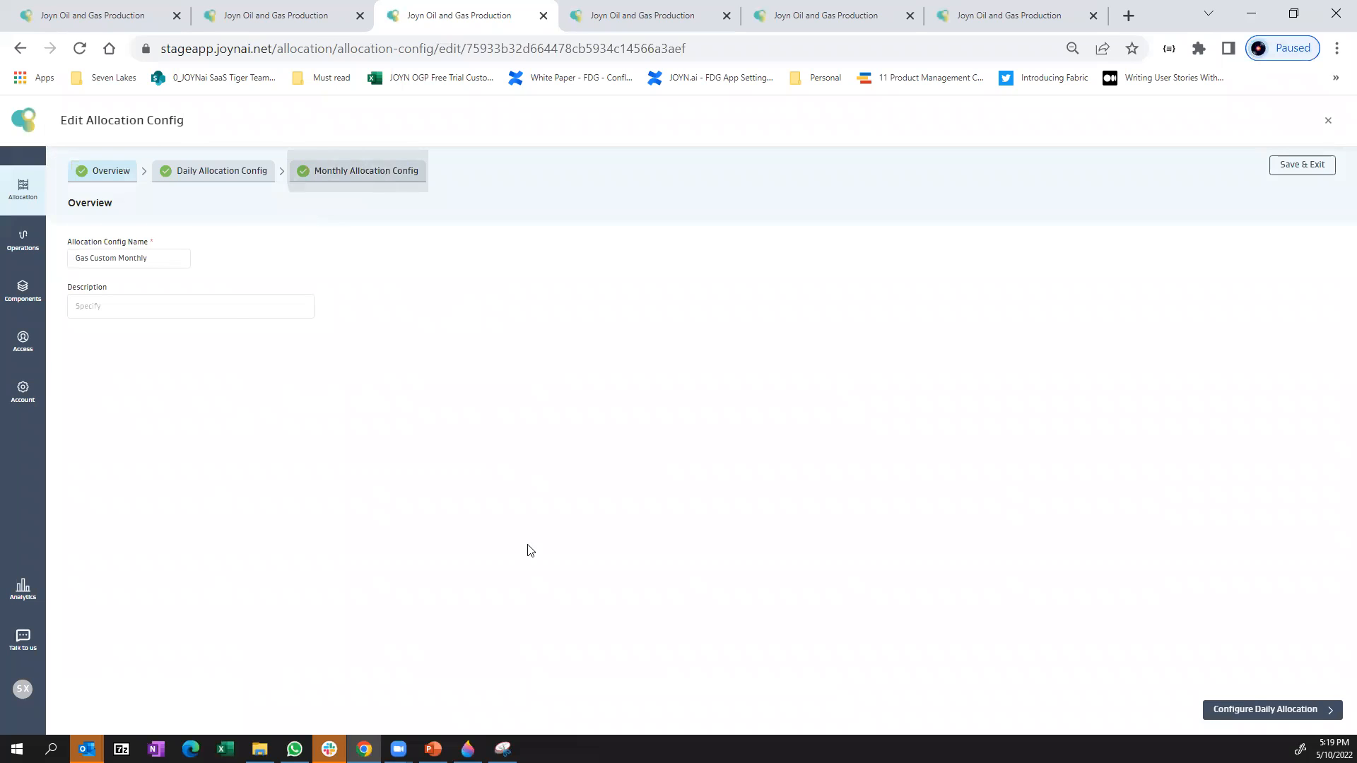
pyautogui.scroll(-2, 597, 439)
pyautogui.scroll(2, 306, 307)
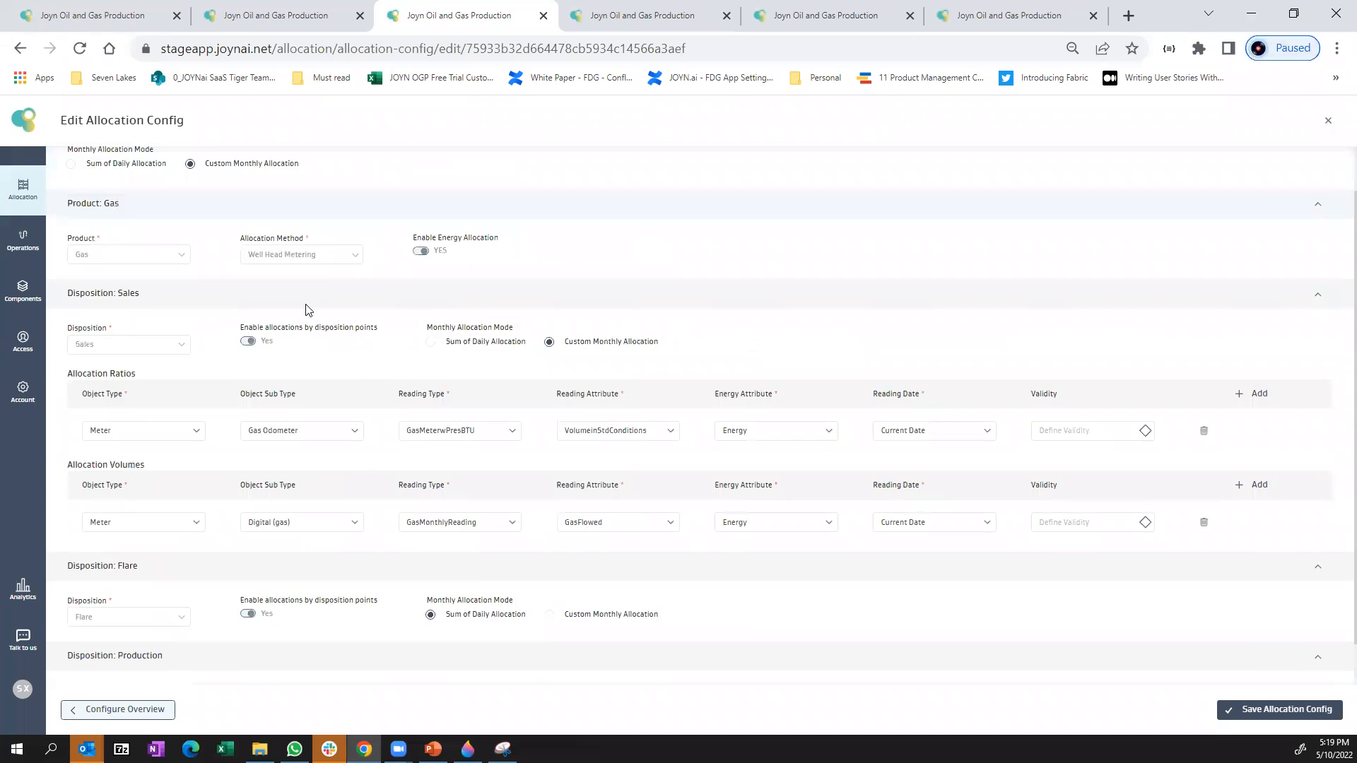
pyautogui.scroll(-2, 1338, 163)
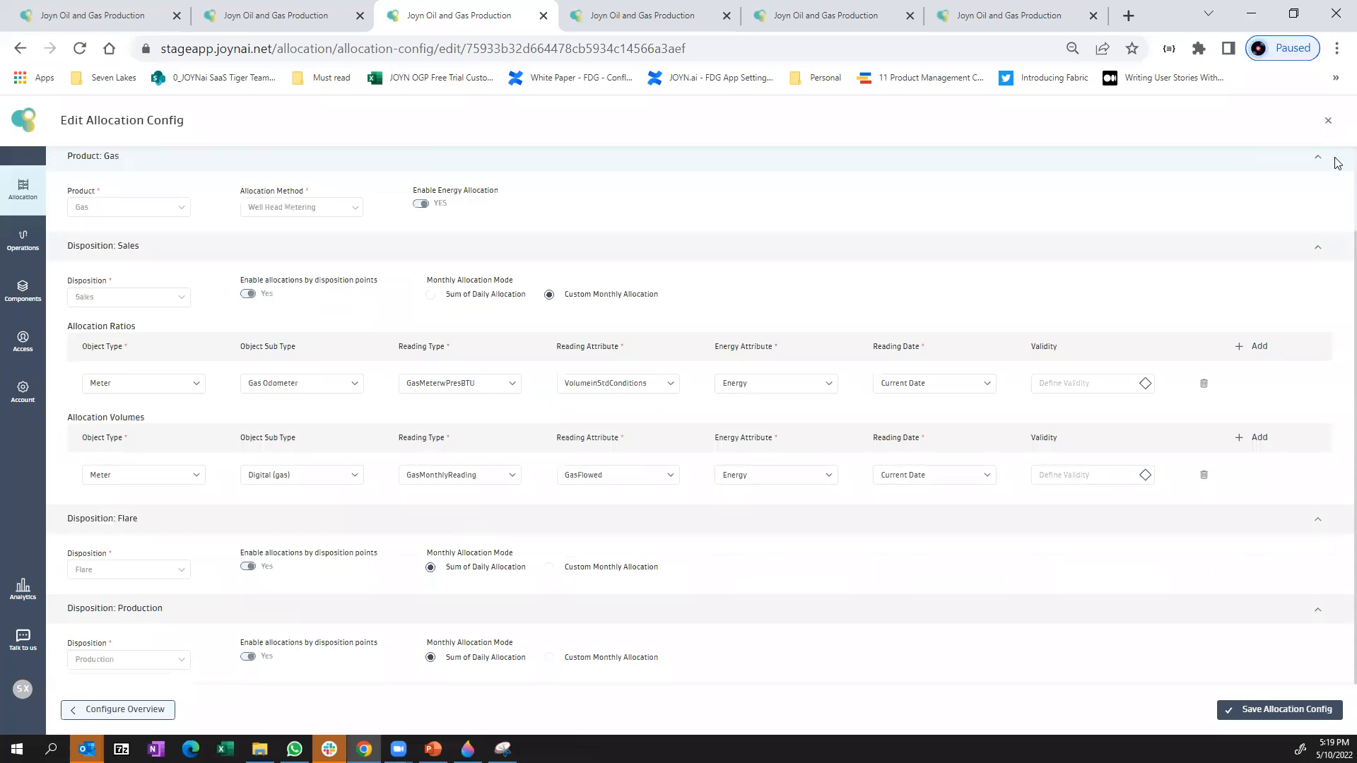
pyautogui.click(1329, 120)
pyautogui.click(618, 459)
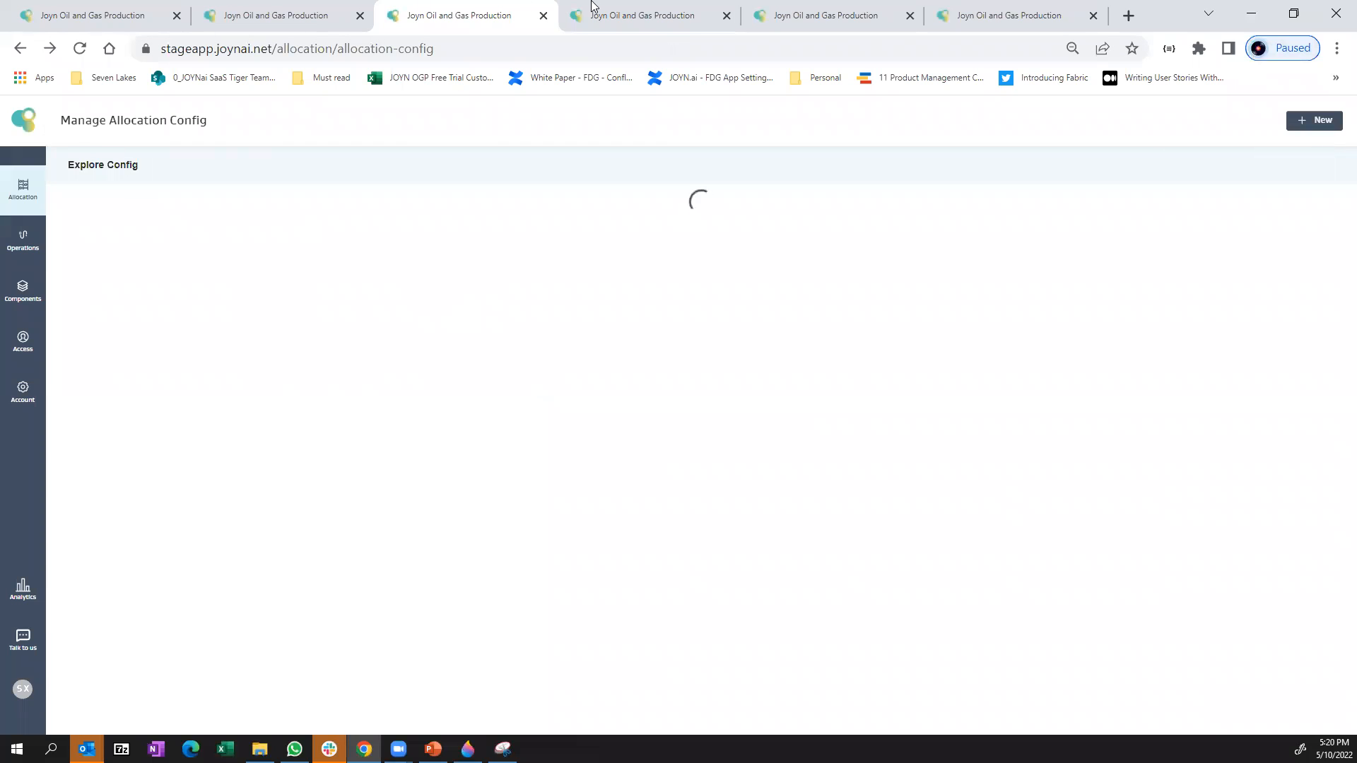
# Set up an adhoc monthly allocation for the Gas Meters demo network with month 2022-03 and product Gas
pyautogui.click(640, 15)
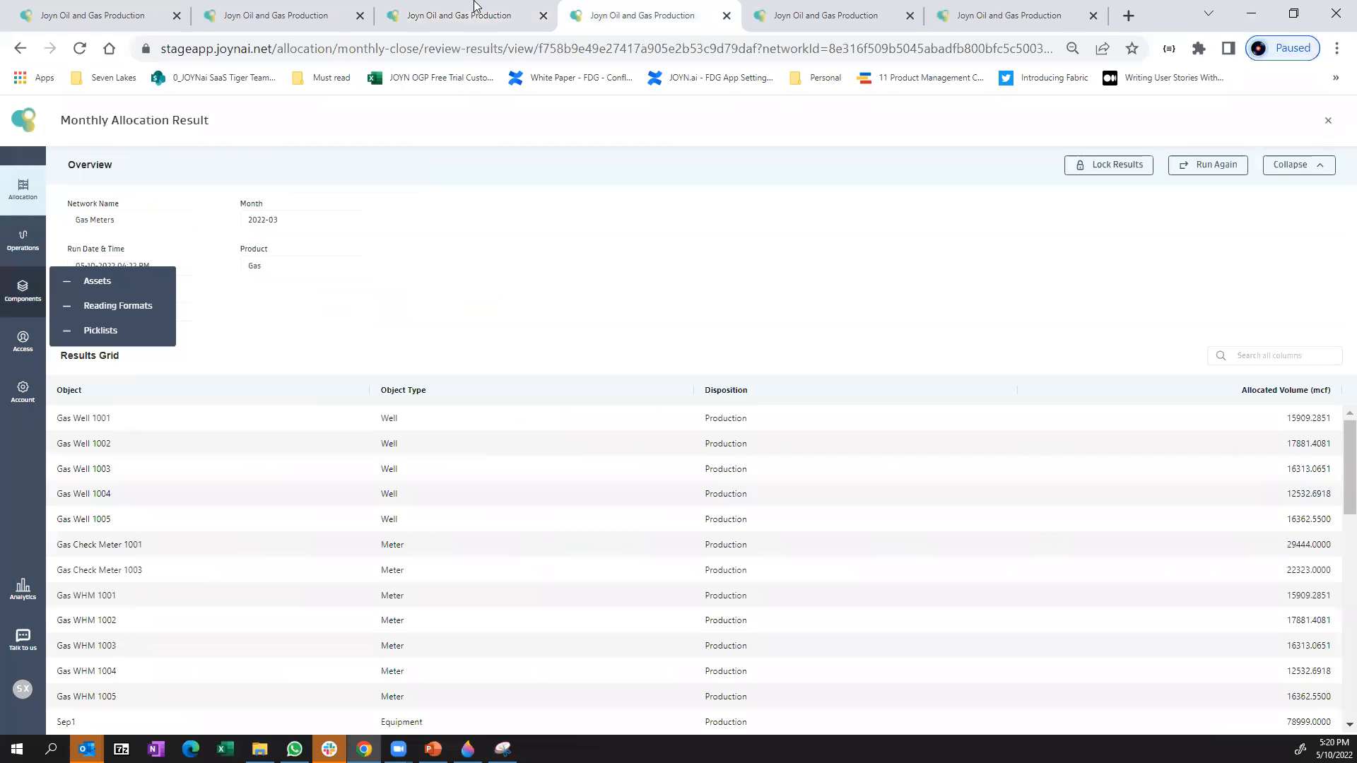
pyautogui.click(1328, 122)
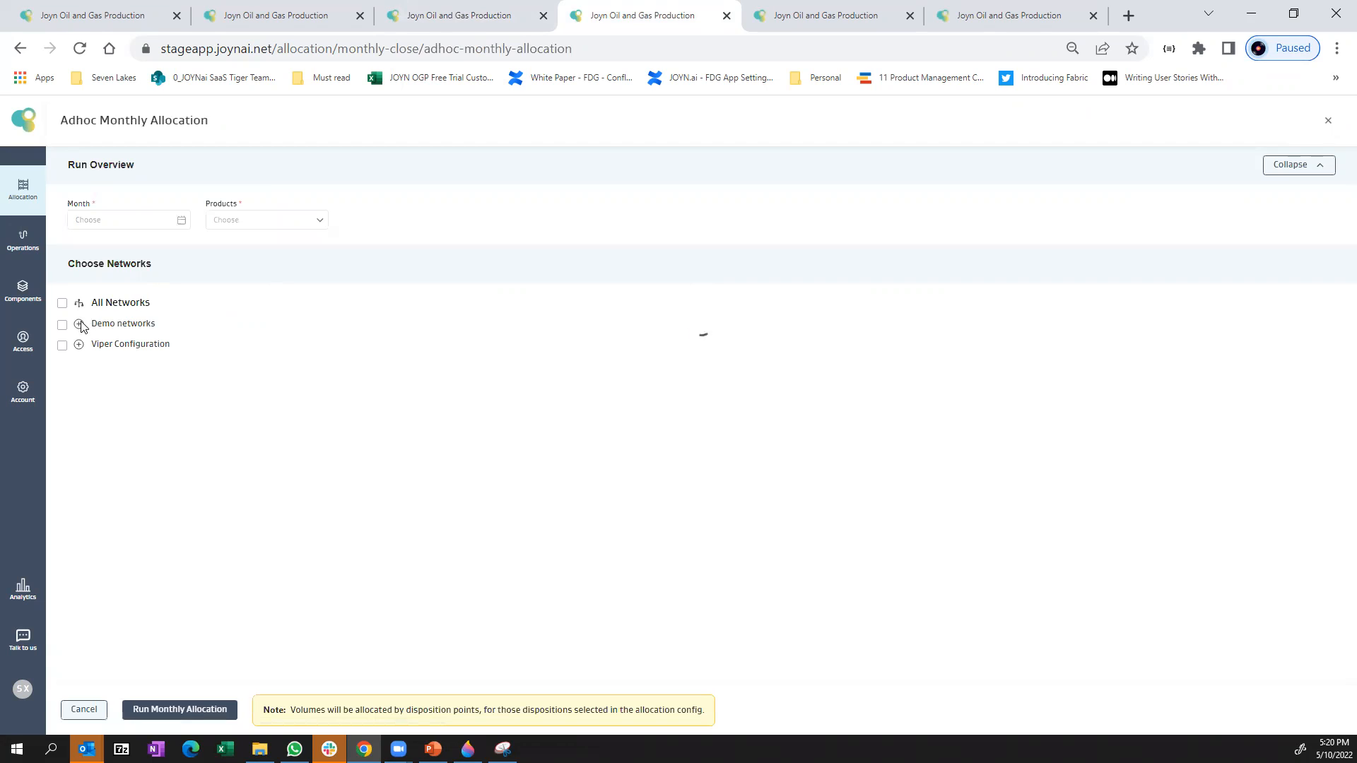
pyautogui.click(61, 344)
pyautogui.click(149, 220)
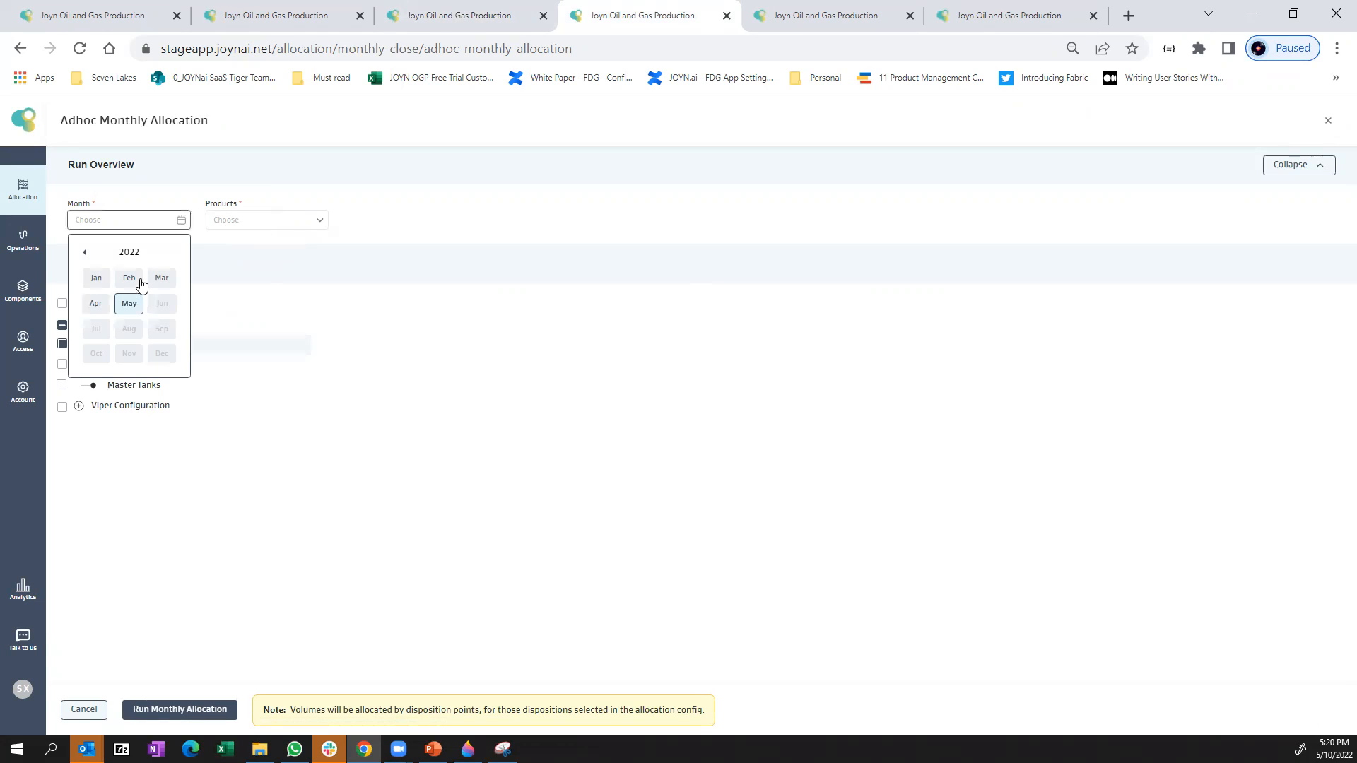
pyautogui.click(162, 278)
pyautogui.click(233, 221)
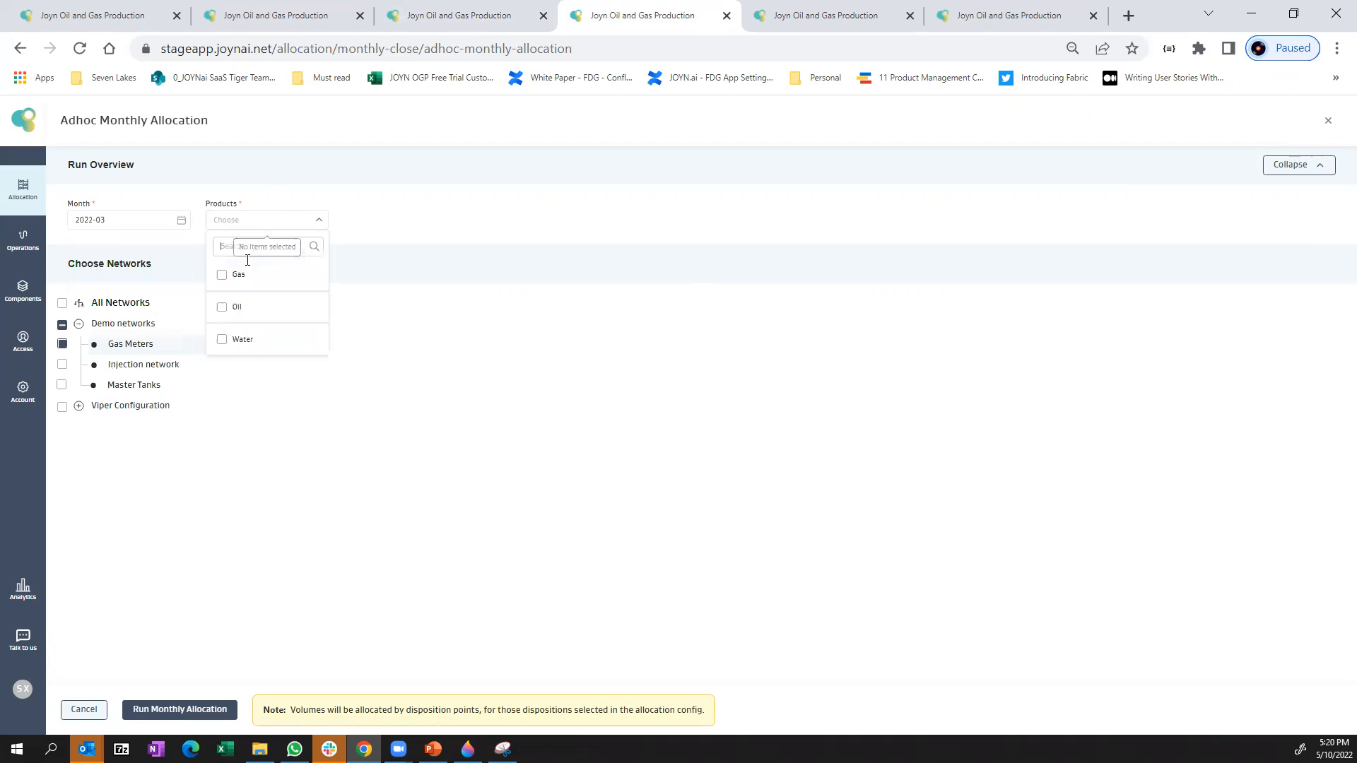
pyautogui.click(288, 280)
pyautogui.click(402, 332)
# Run the monthly allocation, confirm the adhoc run, and close the adhoc allocation form
pyautogui.click(205, 709)
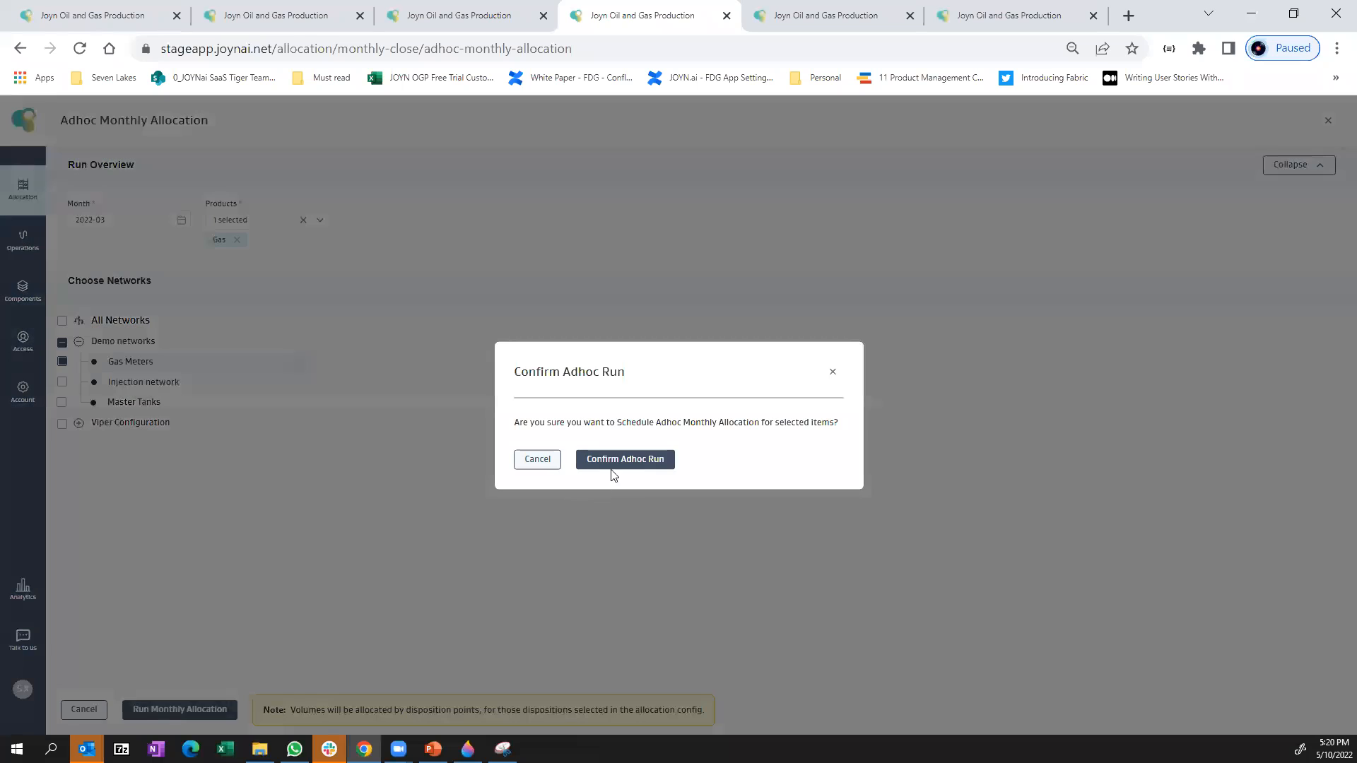
pyautogui.click(681, 461)
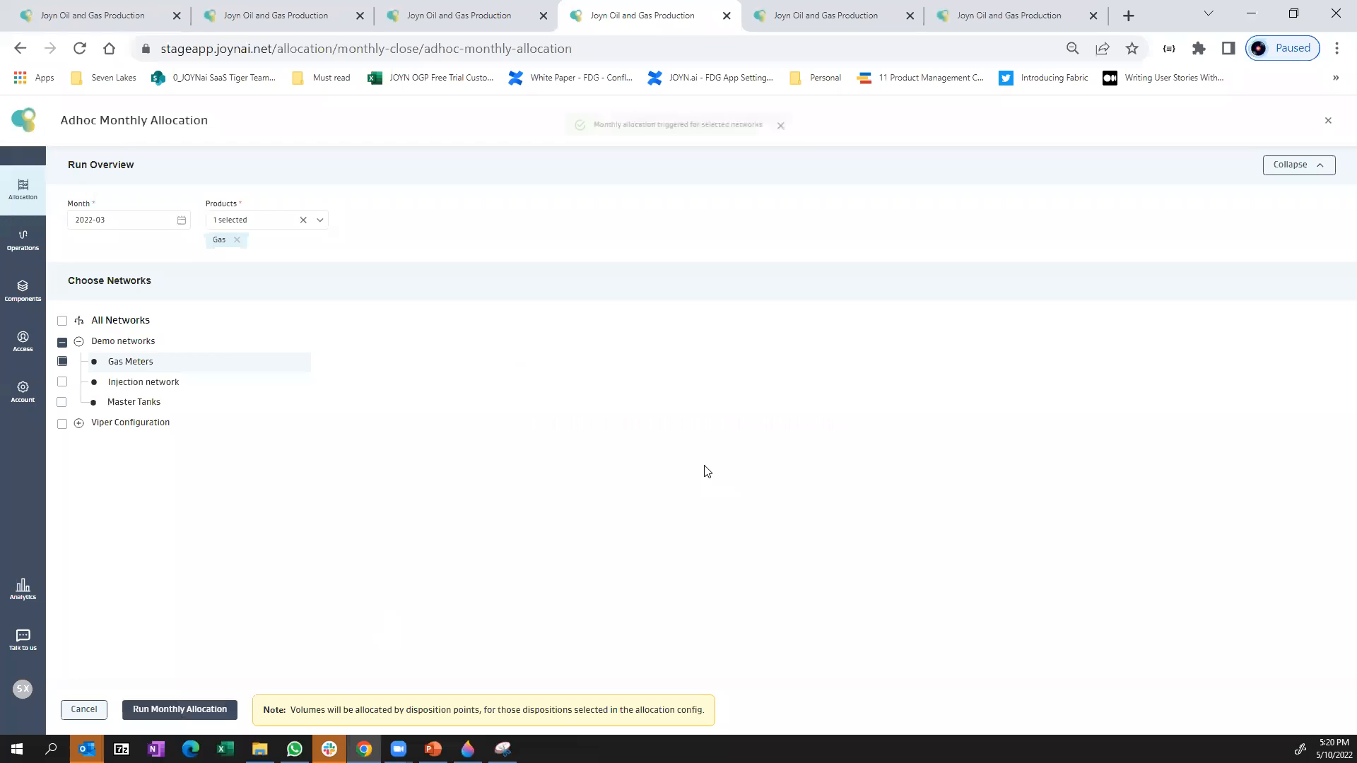
pyautogui.click(1324, 124)
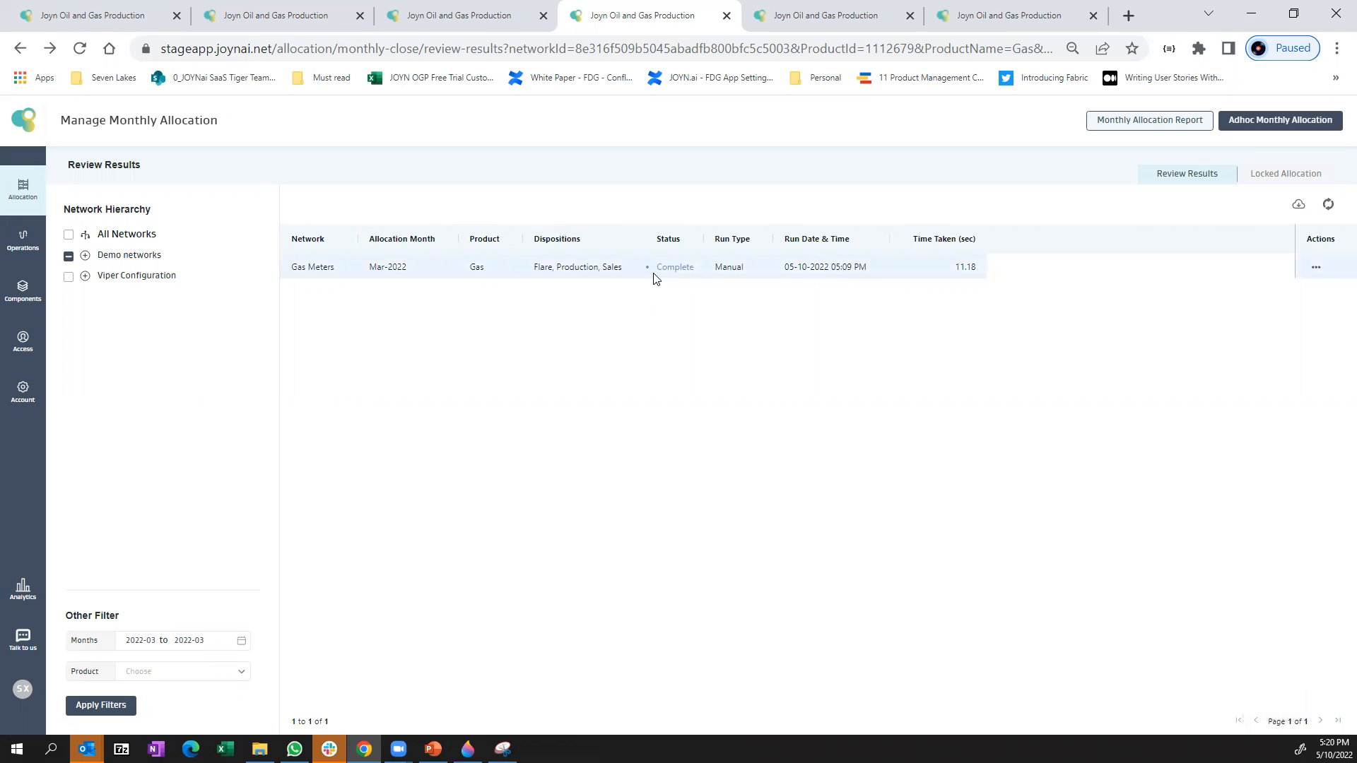
# Refresh the monthly review results until the Gas Meters run is complete, and open its allocation result
pyautogui.click(1323, 209)
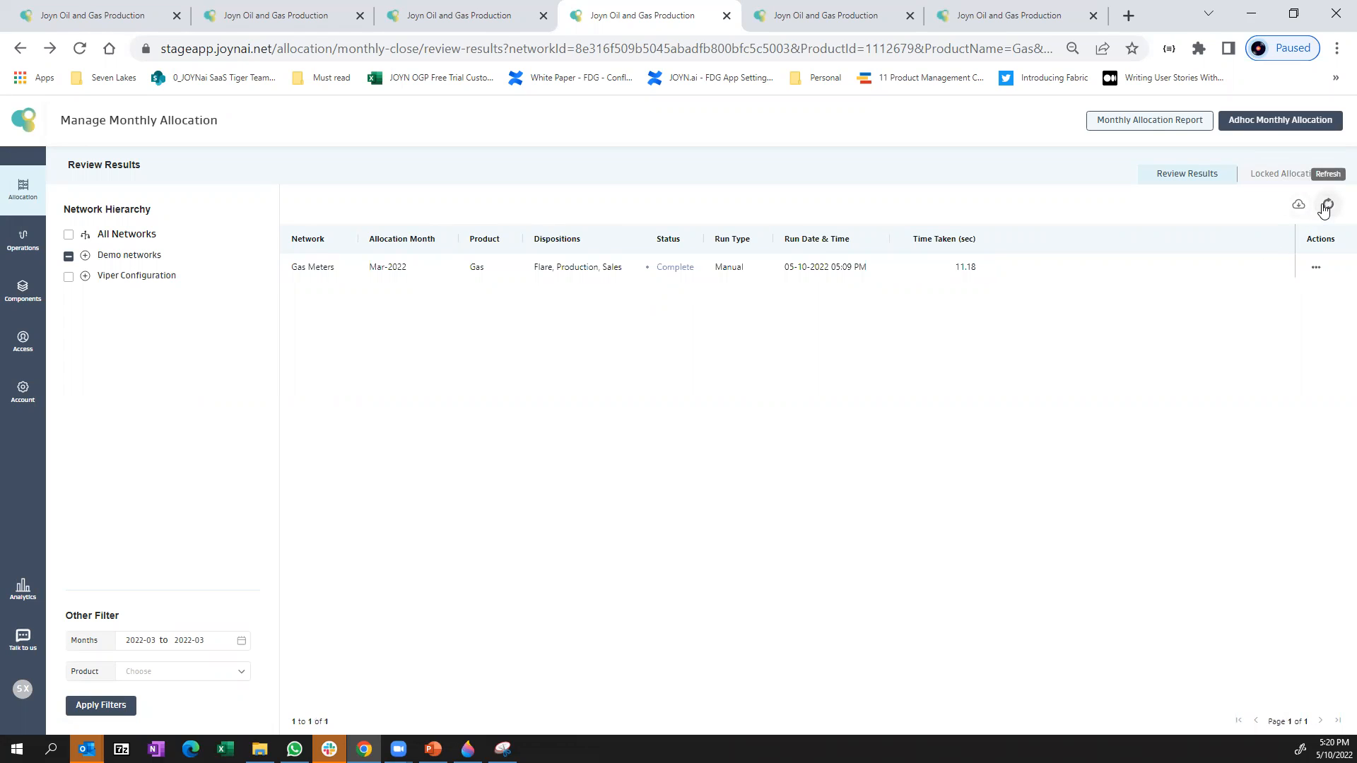
pyautogui.click(1324, 209)
pyautogui.click(1324, 209)
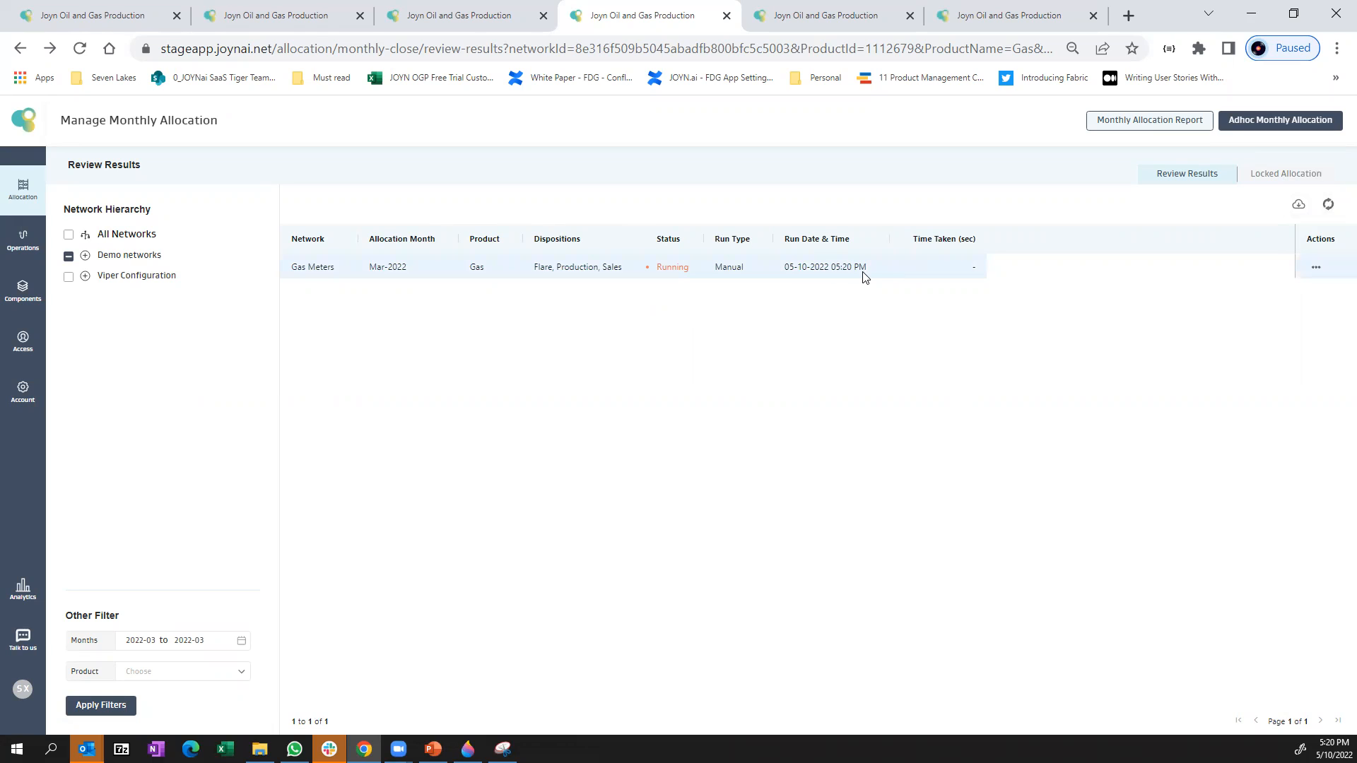
pyautogui.click(1324, 208)
pyautogui.click(628, 275)
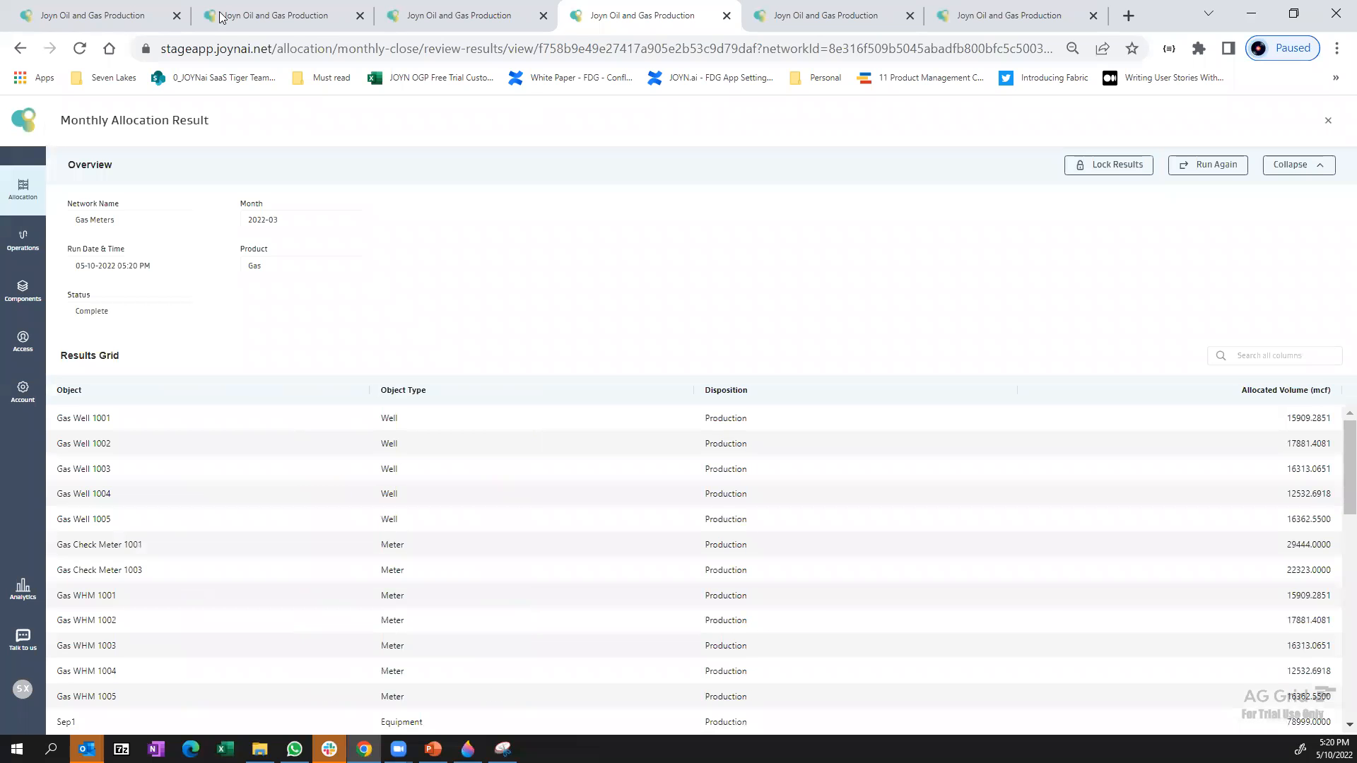
# Open the Gas Monthly Reading View of Gas Sales Meter 1002 in the network and set the readings' from date to 03-02-2022
pyautogui.click(135, 15)
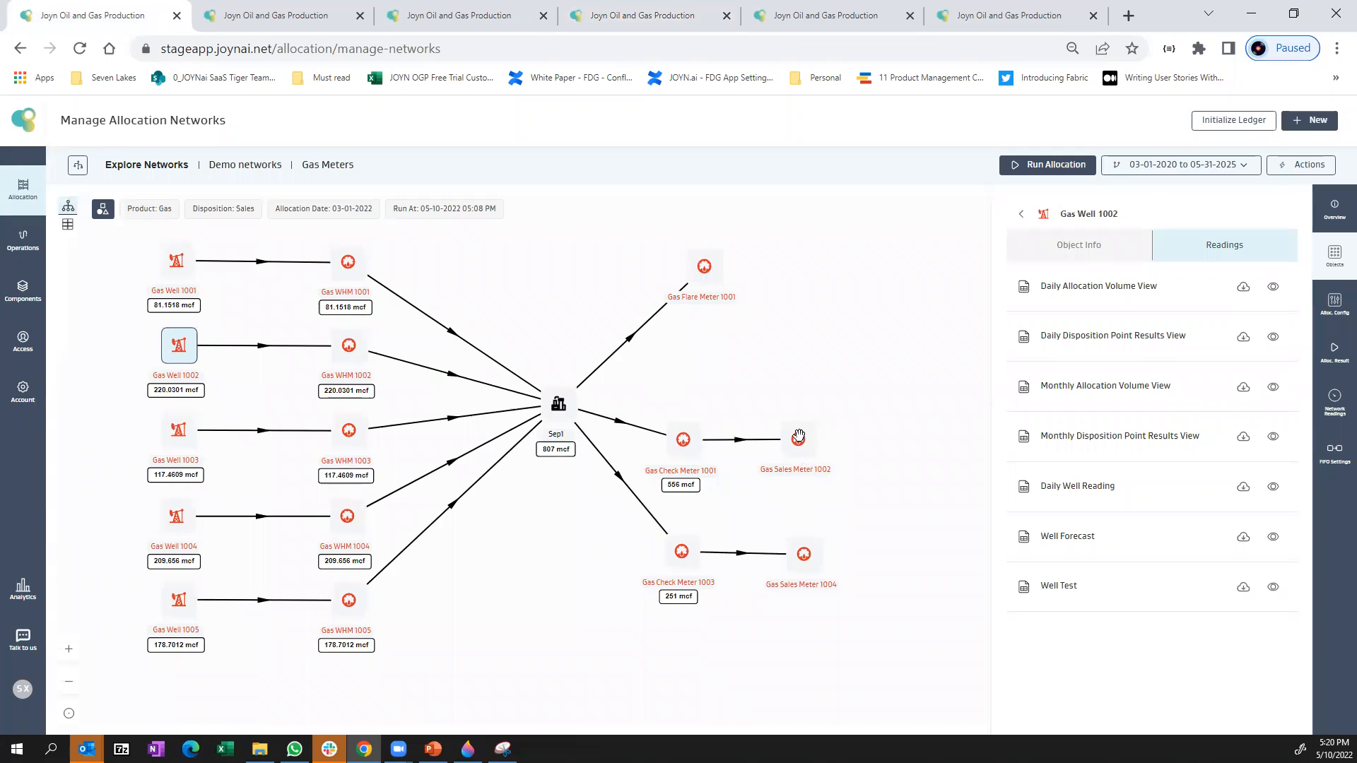
pyautogui.click(799, 436)
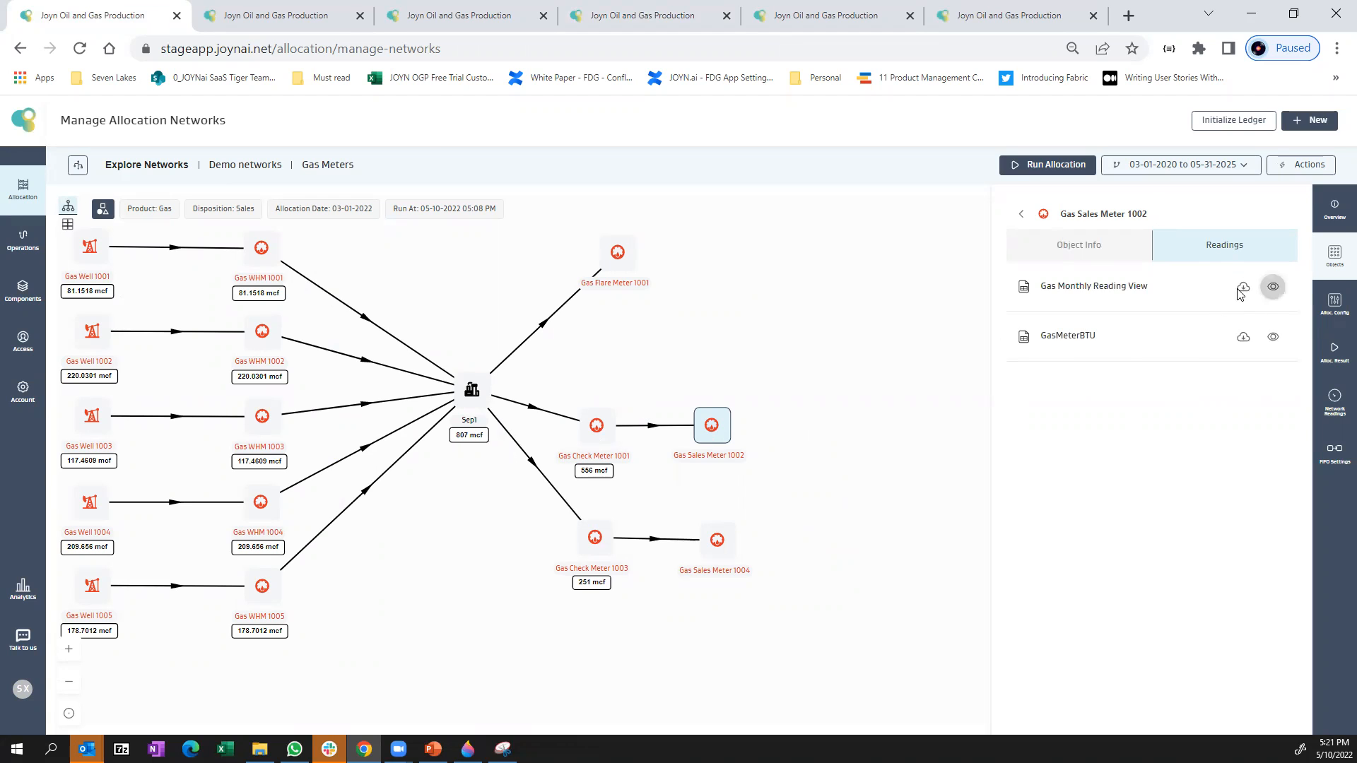
pyautogui.click(1273, 286)
pyautogui.click(135, 675)
pyautogui.click(87, 509)
pyautogui.click(148, 558)
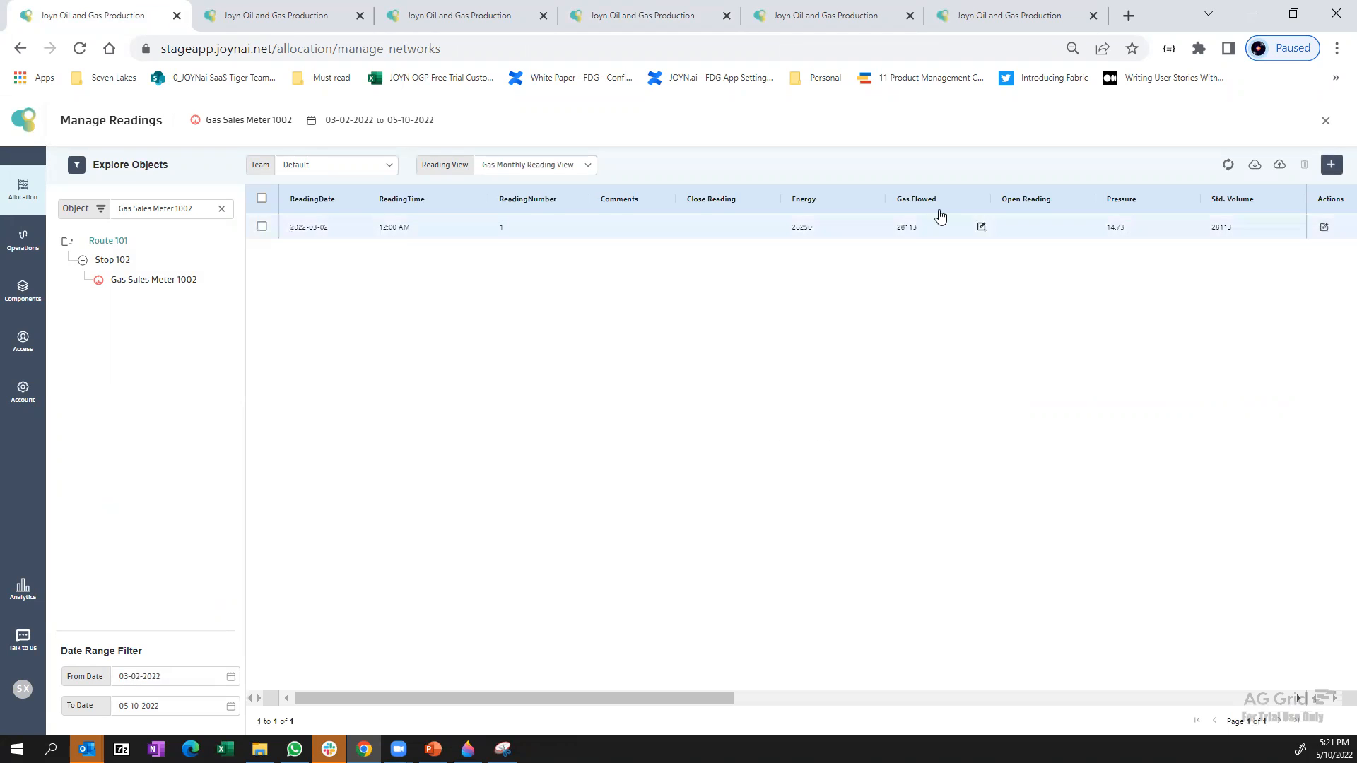
pyautogui.moveTo(896, 234)
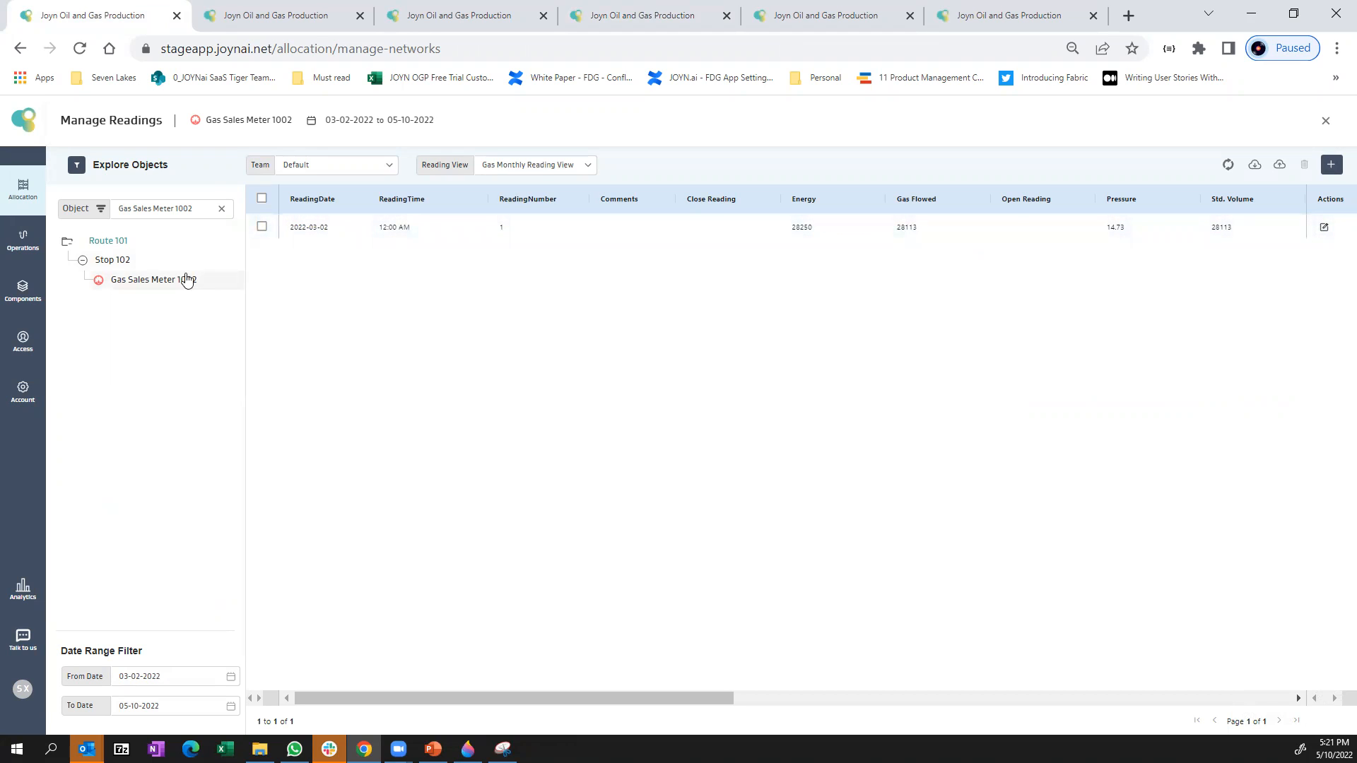
# Switch the monthly readings to Gas Sales Meter 1004
pyautogui.moveTo(183, 210); pyautogui.dragTo(193, 210)
pyautogui.write('03')
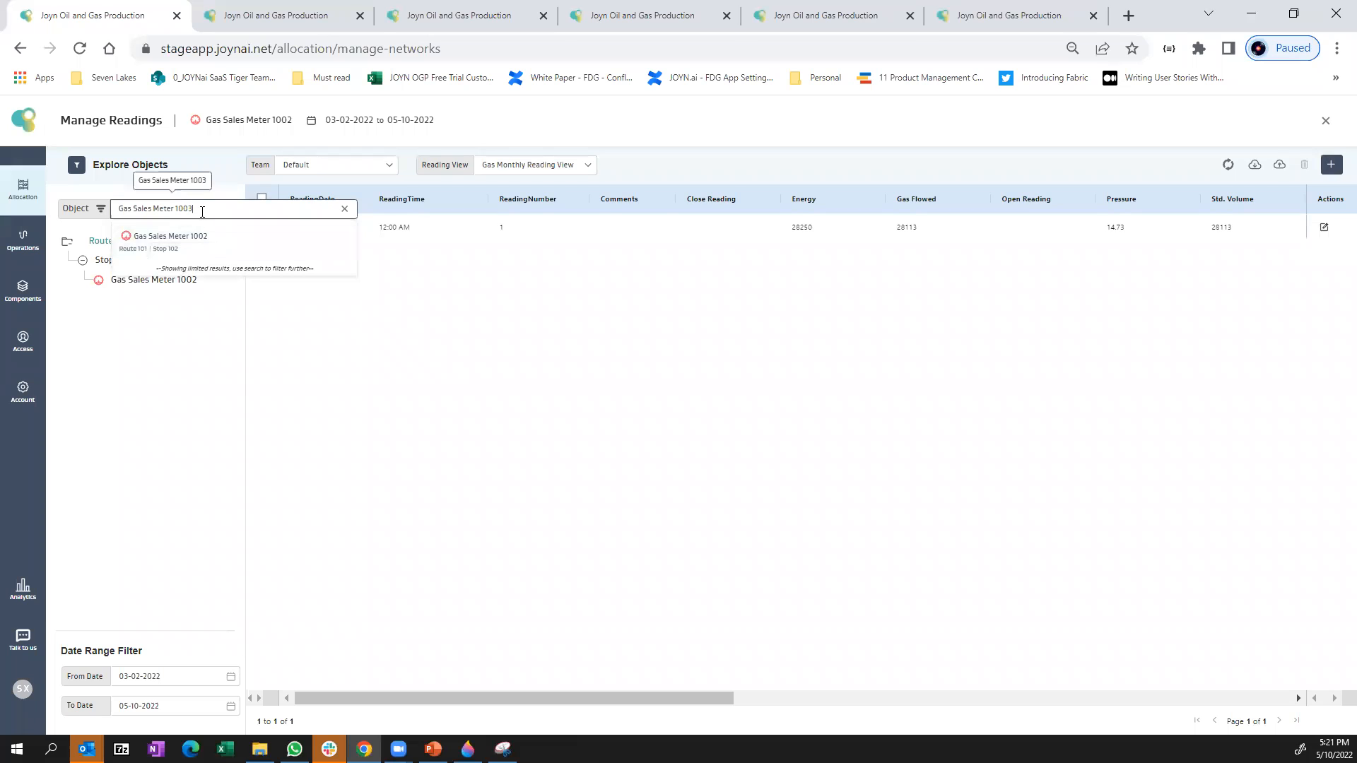
pyautogui.press('BackSpace')
pyautogui.write('4')
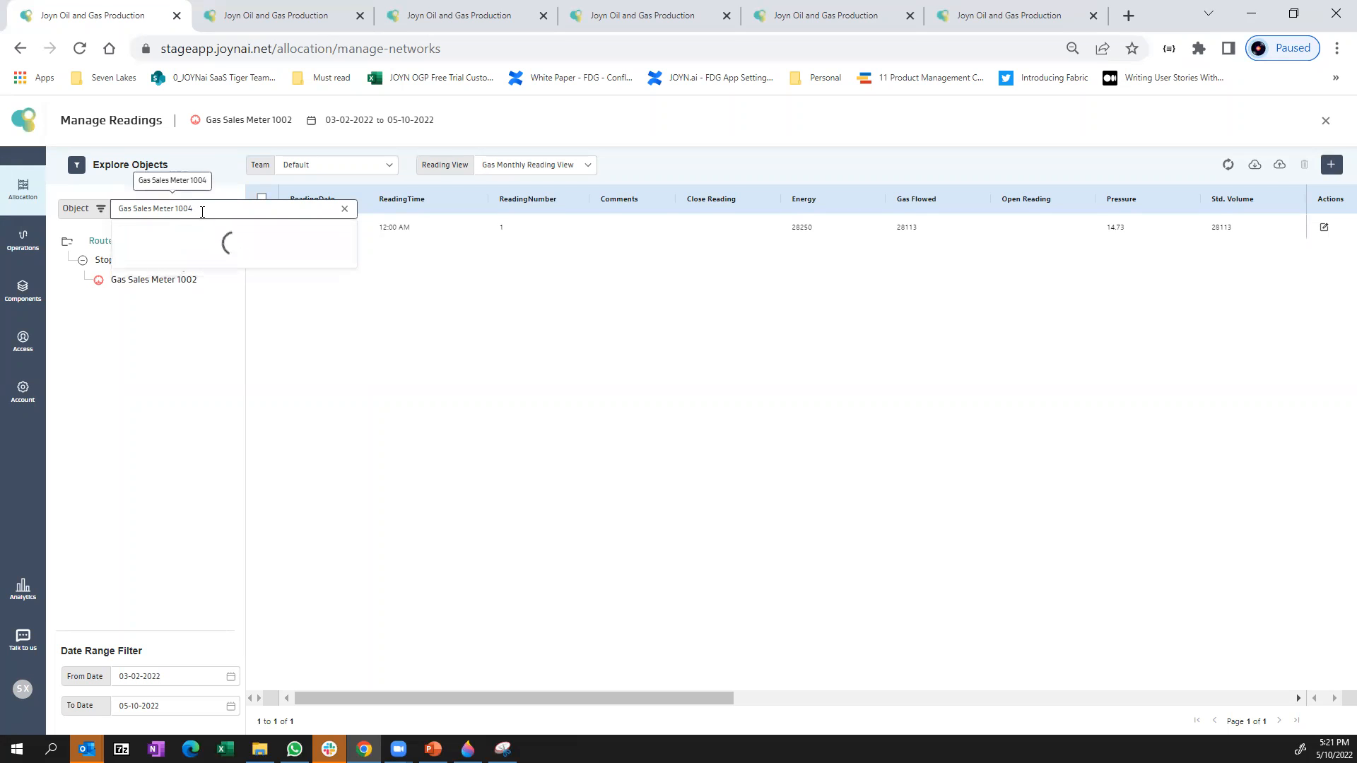
pyautogui.click(178, 242)
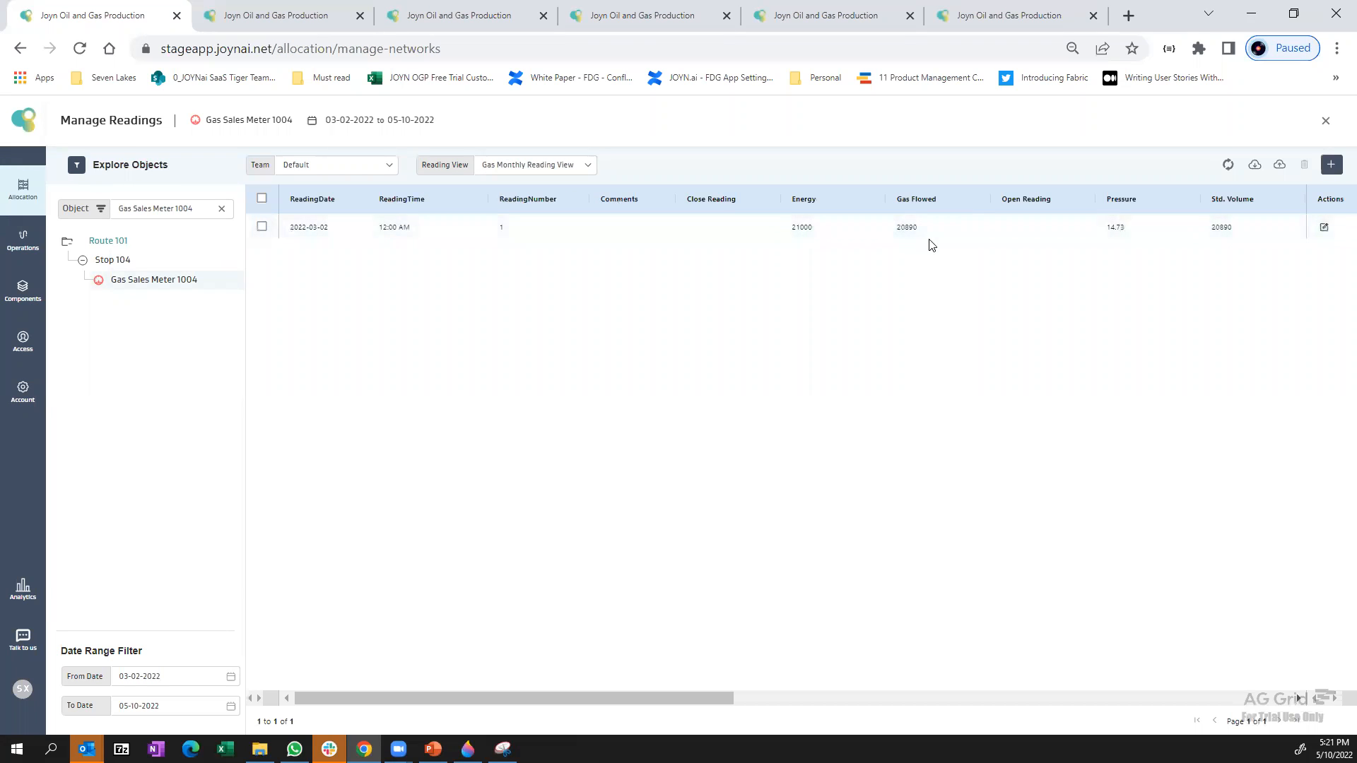
# Return to the monthly allocation review, refresh the results, and open the Gas Meters result for March 2022
pyautogui.click(297, 15)
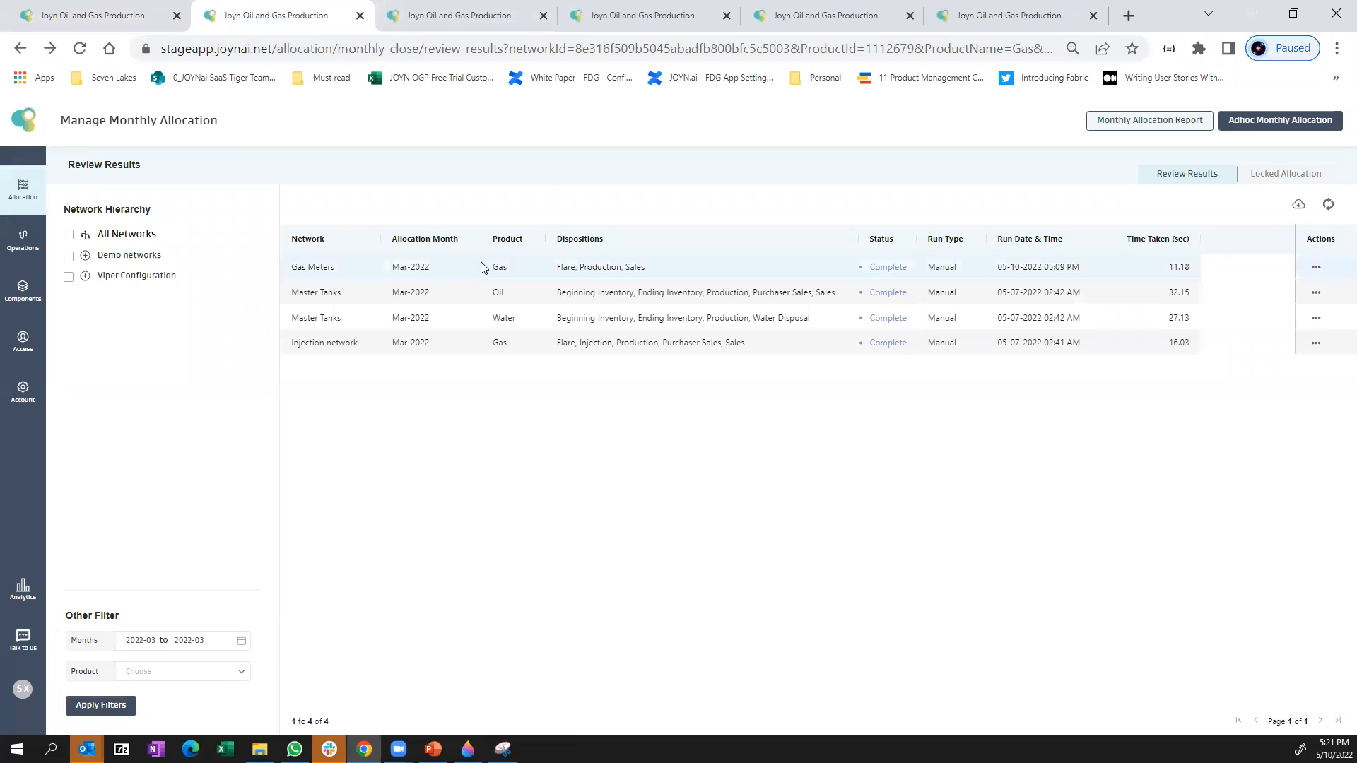
pyautogui.click(1328, 203)
pyautogui.click(493, 276)
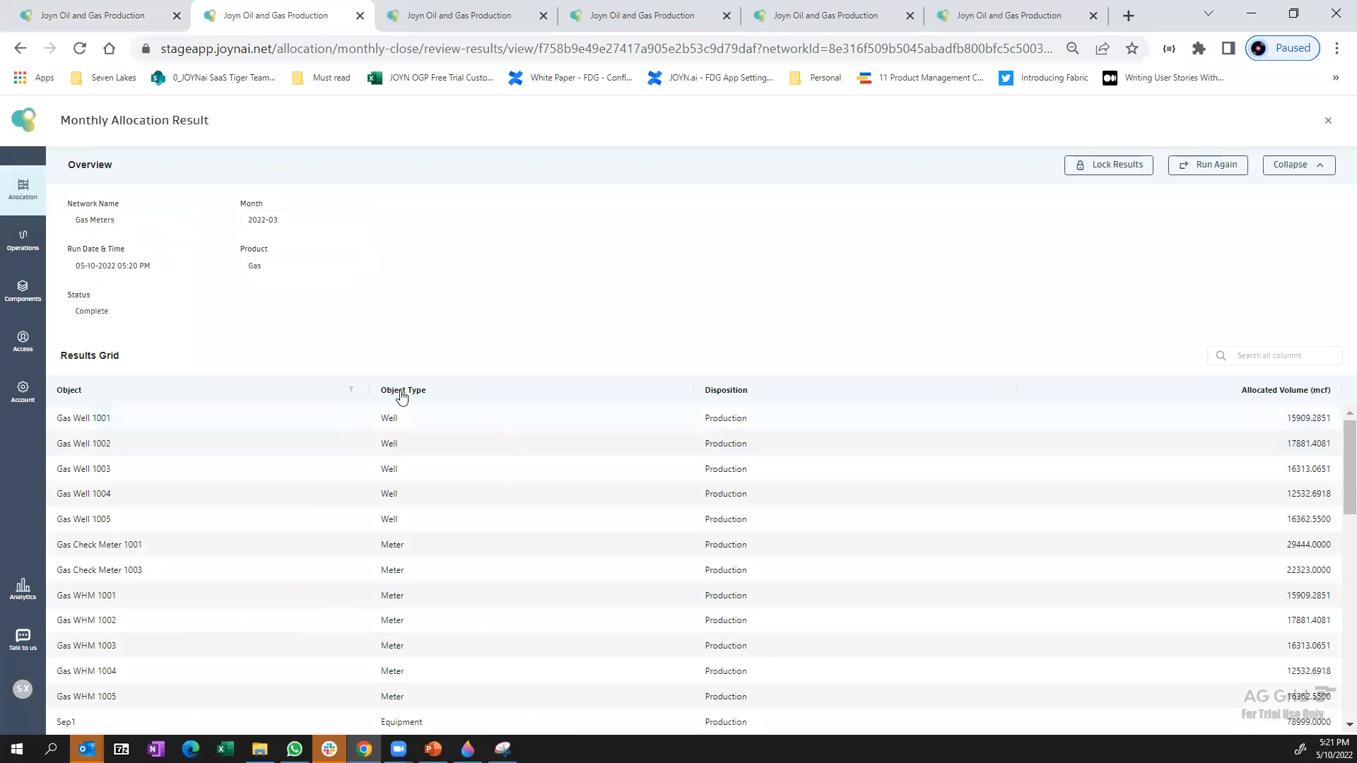
# Filter the results grid's objects to exclude Gas WHM 1001 to 1005 and Gas Check Meters 1001 and 1003
pyautogui.click(352, 391)
pyautogui.moveTo(450, 464); pyautogui.dragTo(454, 492)
pyautogui.scroll(1, 454, 491)
pyautogui.click(414, 476)
pyautogui.click(412, 461)
pyautogui.click(415, 448)
pyautogui.scroll(3, 448, 445)
pyautogui.click(406, 506)
pyautogui.click(404, 490)
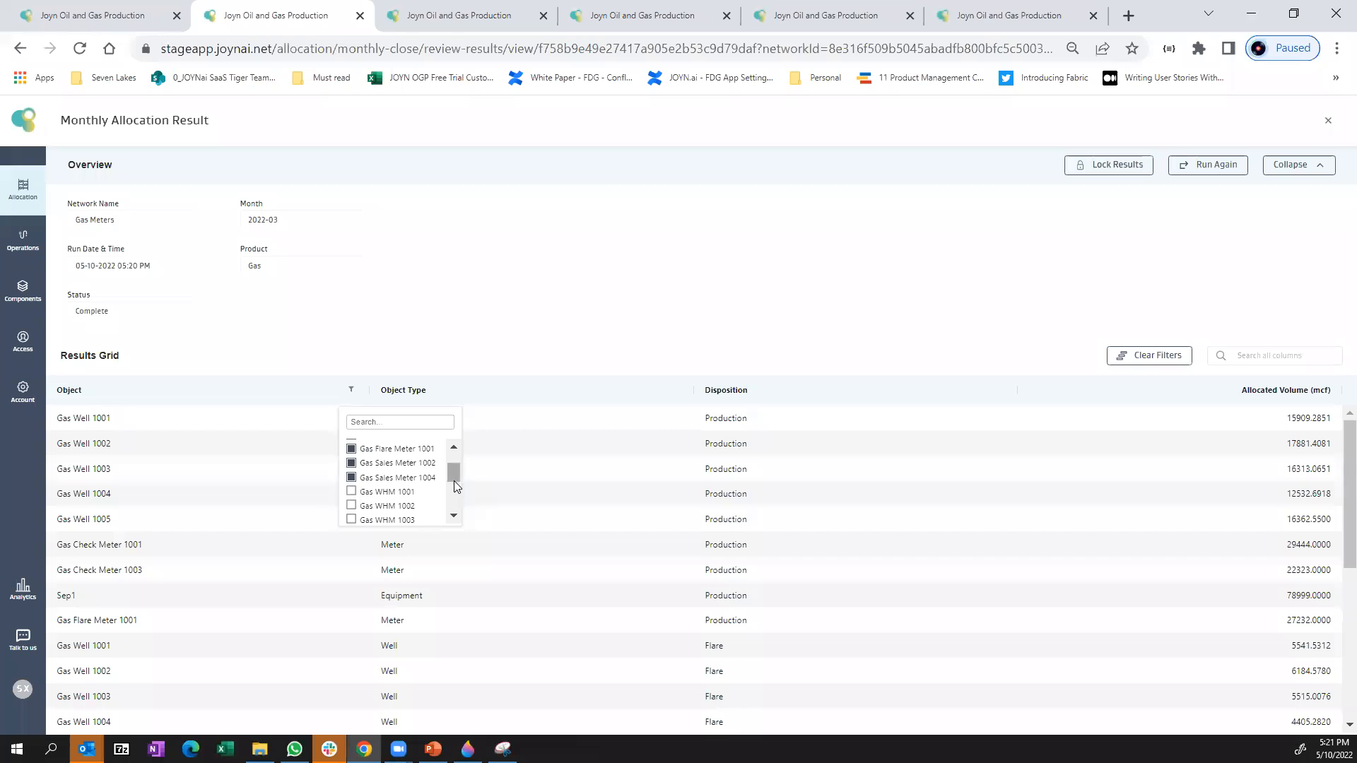
pyautogui.moveTo(456, 475); pyautogui.dragTo(455, 458)
pyautogui.click(414, 461)
pyautogui.click(412, 475)
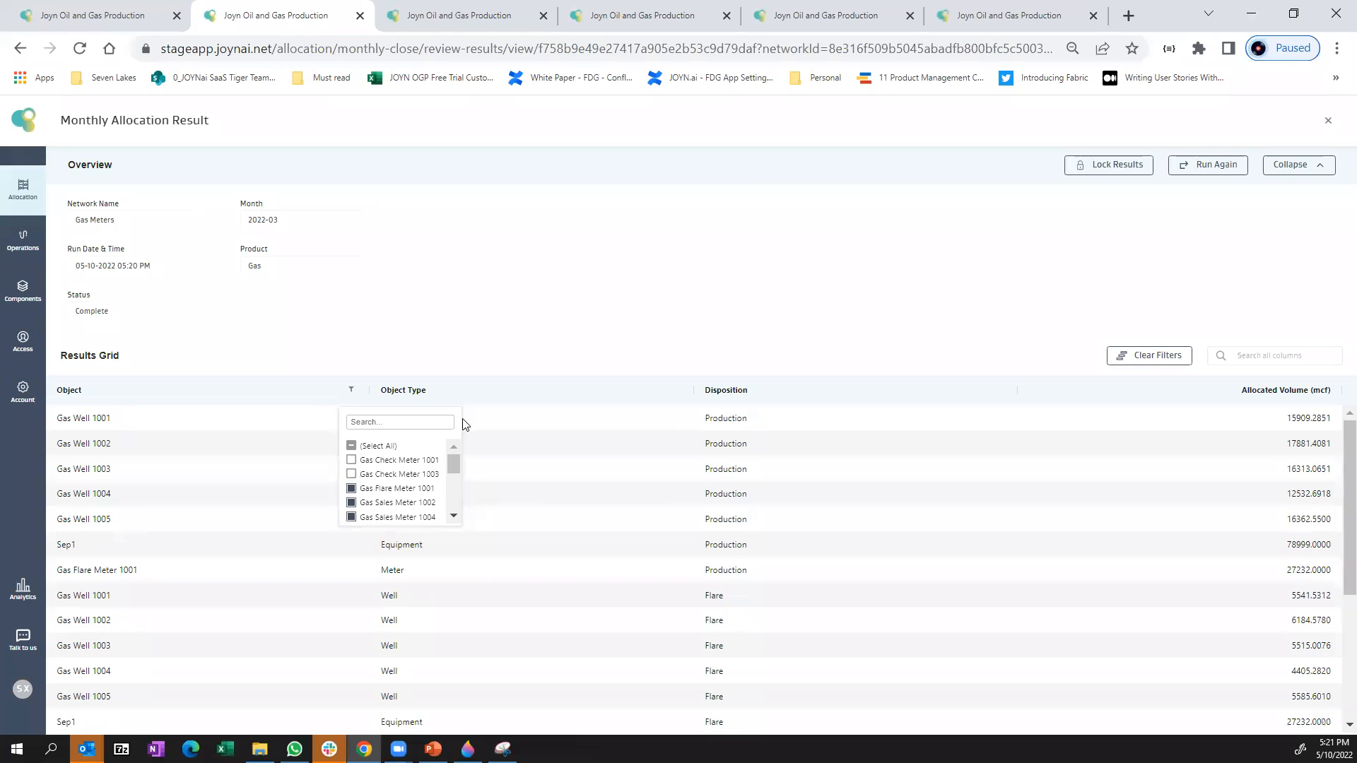
pyautogui.click(509, 331)
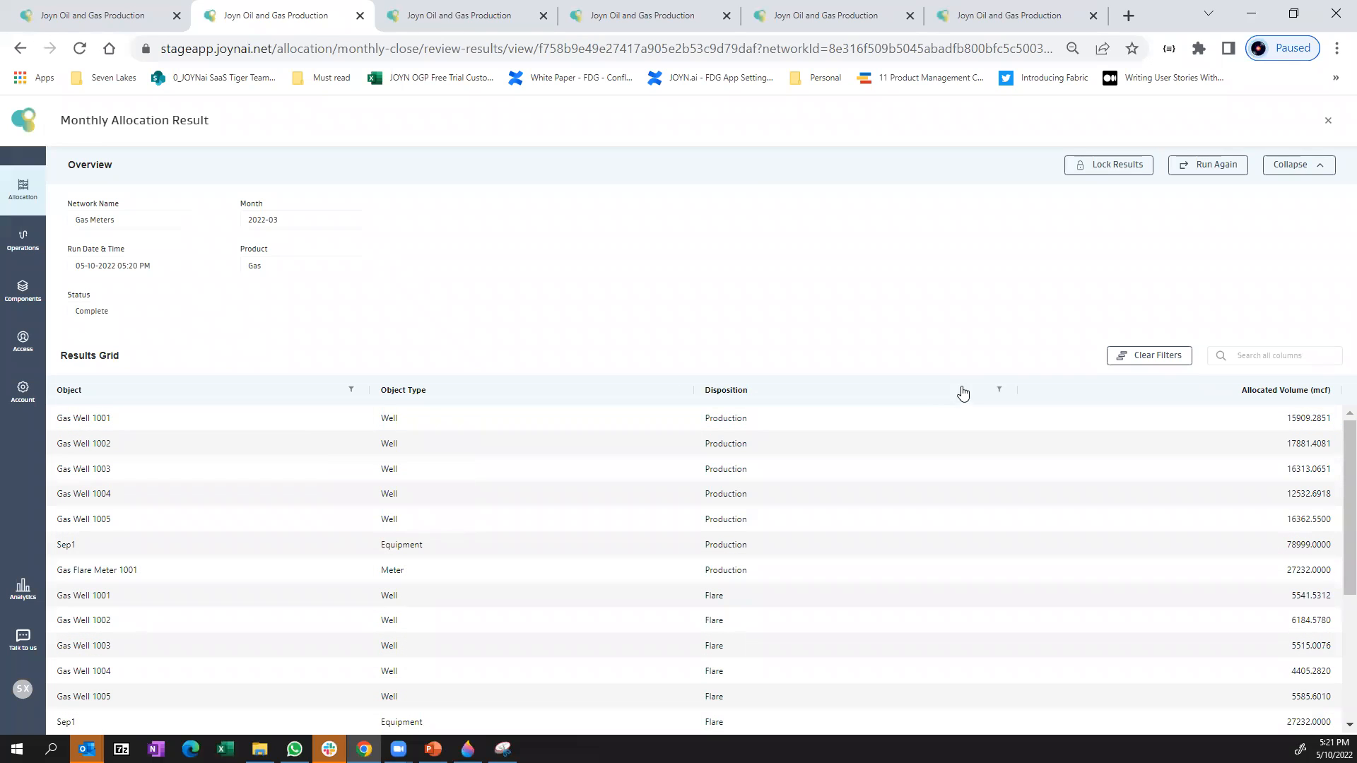
# Filter the results grid's dispositions to show only Sales
pyautogui.click(998, 389)
pyautogui.click(998, 446)
pyautogui.click(999, 488)
pyautogui.click(863, 333)
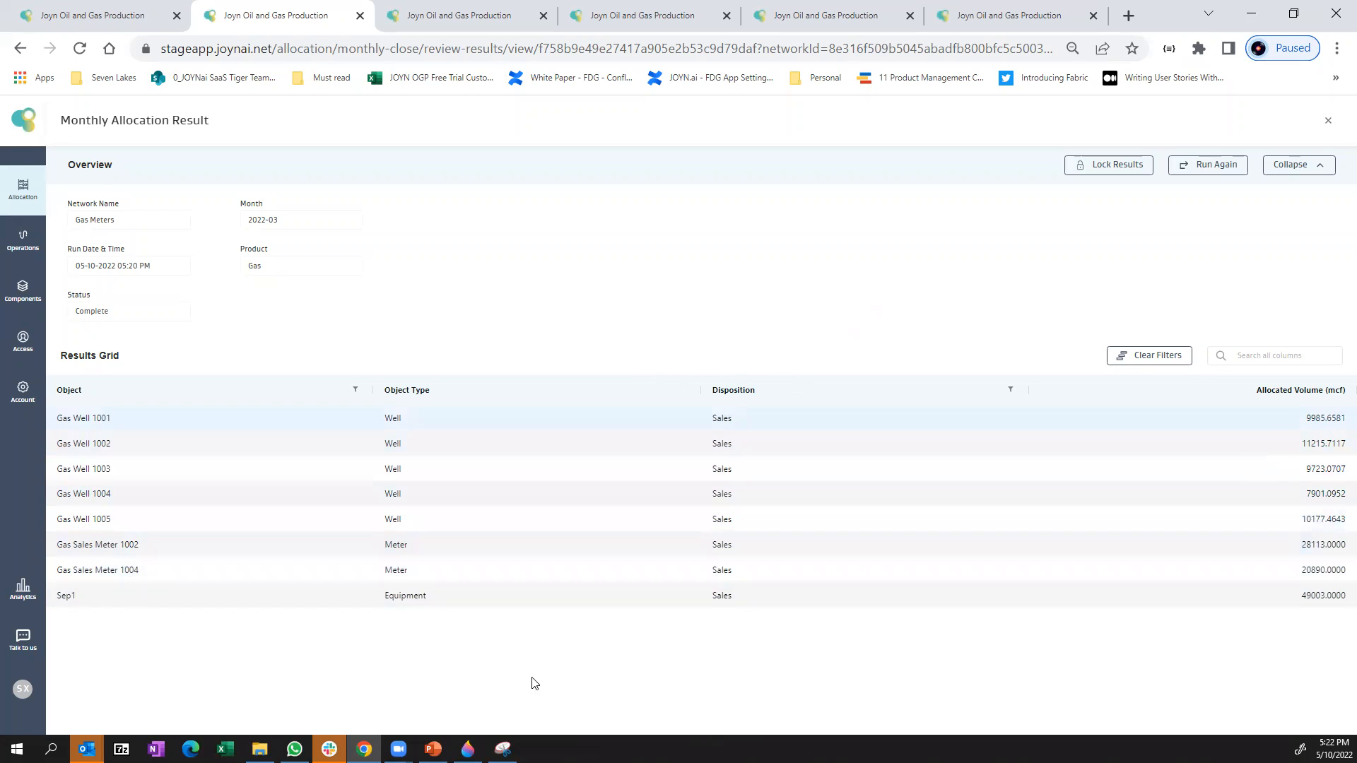
# Open Calculator and start summing the wells' sales volumes with 9985.6581 + 11215.7117
pyautogui.click(51, 748)
pyautogui.write('cal')
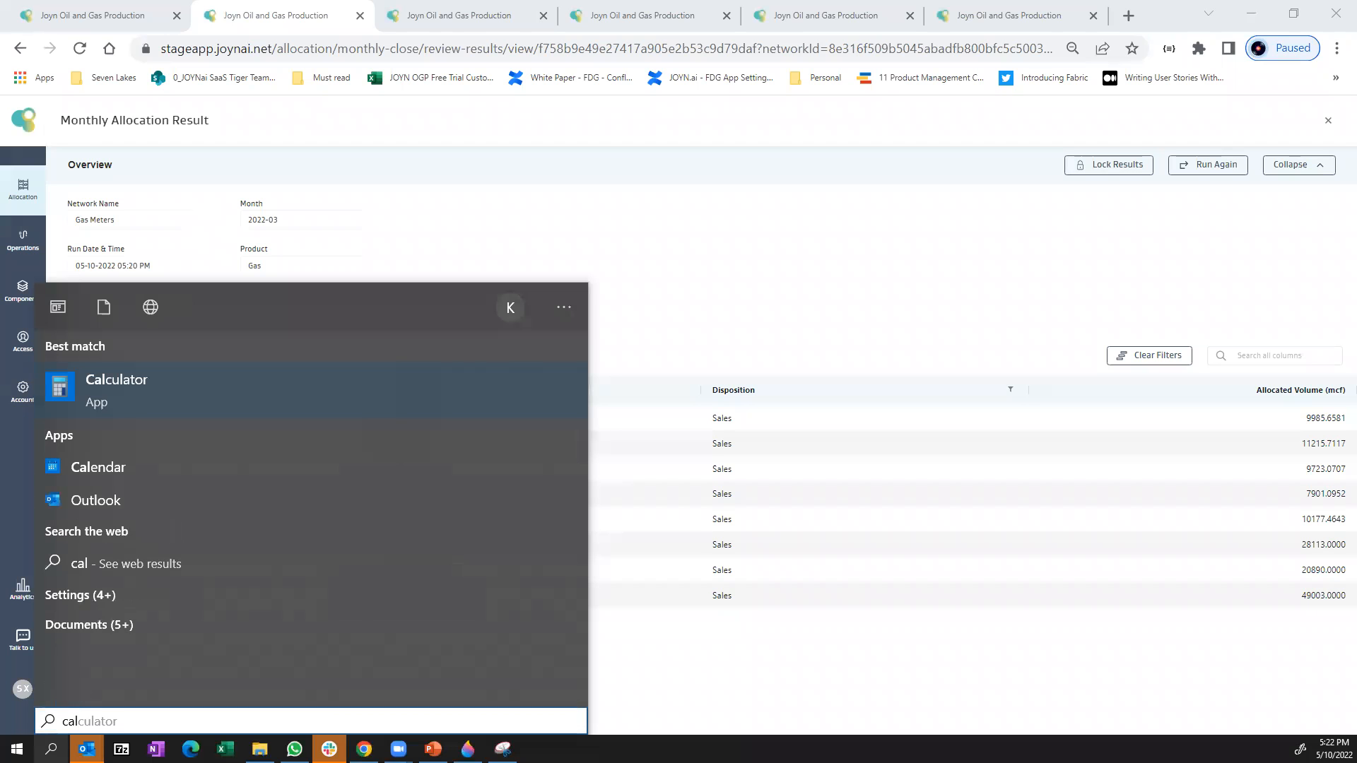
pyautogui.press('Return')
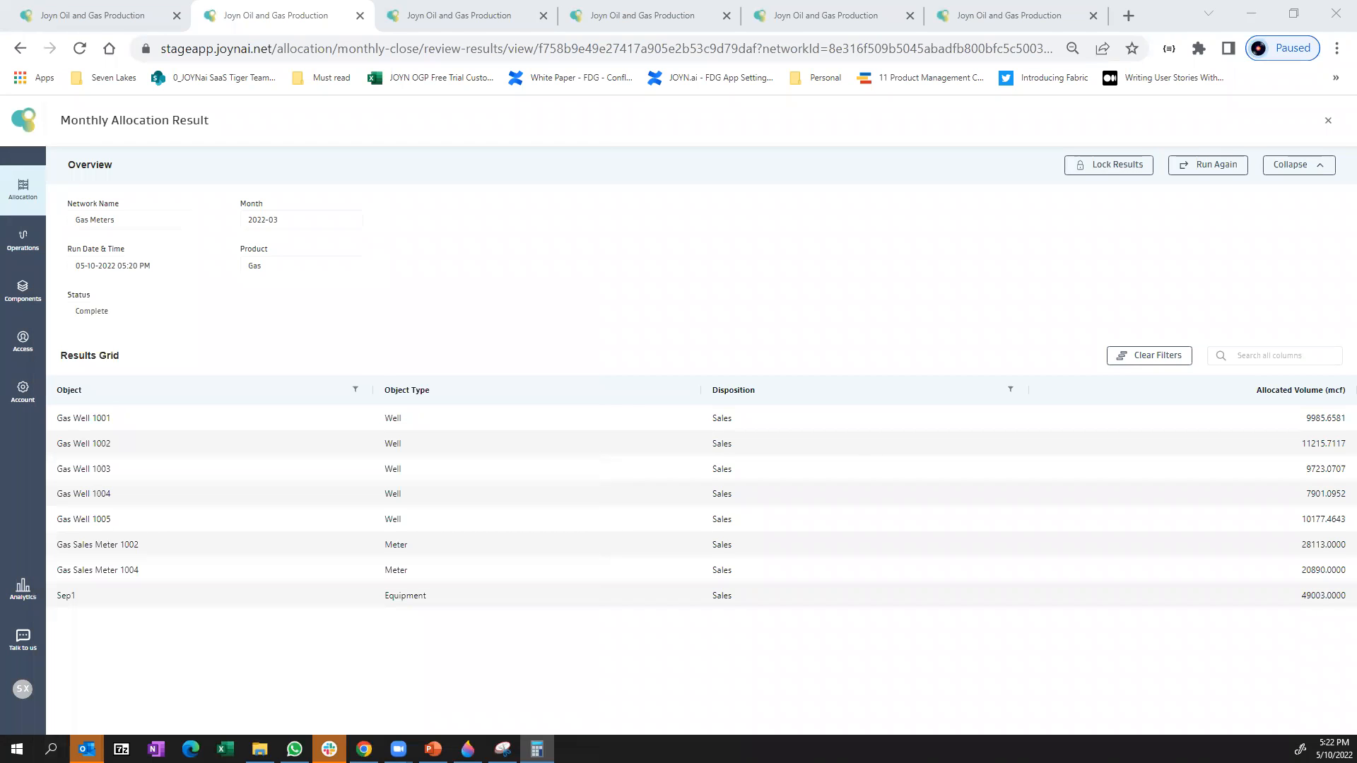
pyautogui.write('9985.6581 + 1121')
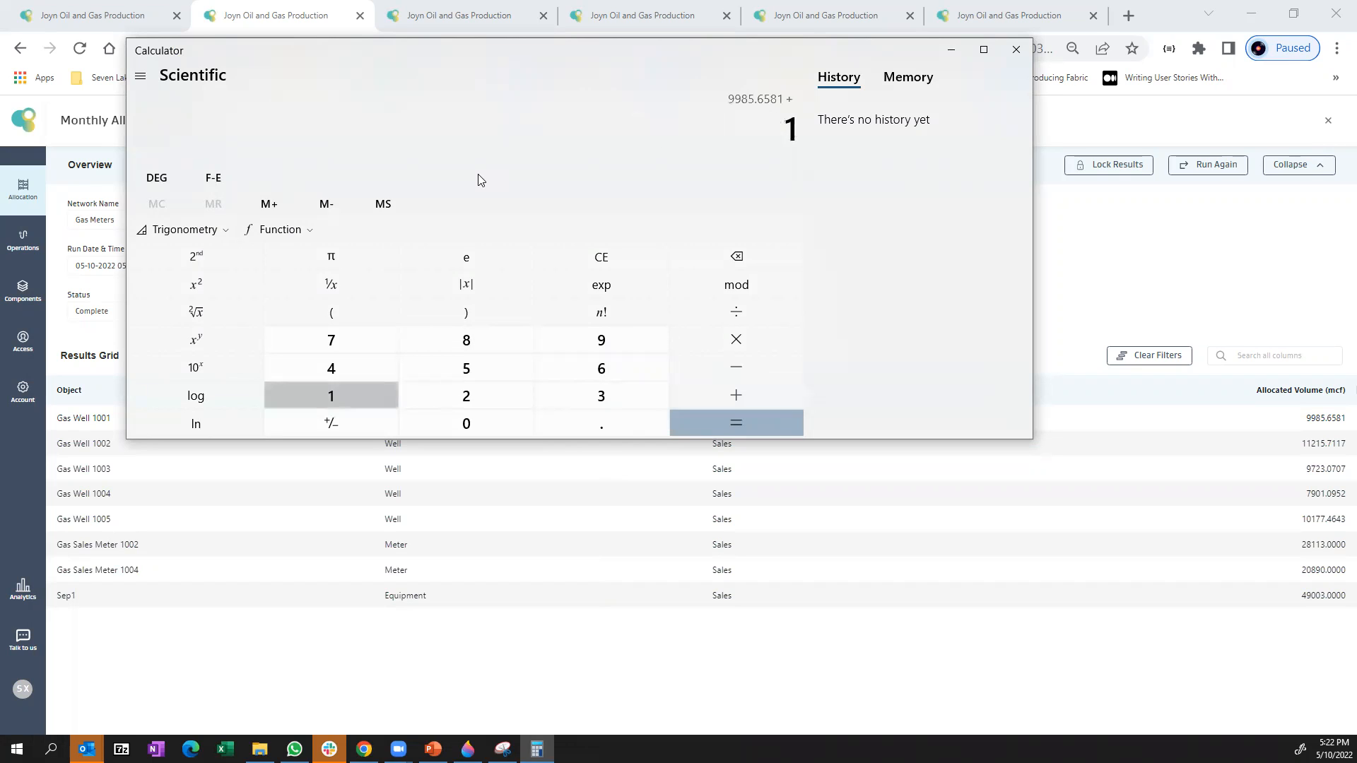
pyautogui.write('5.')
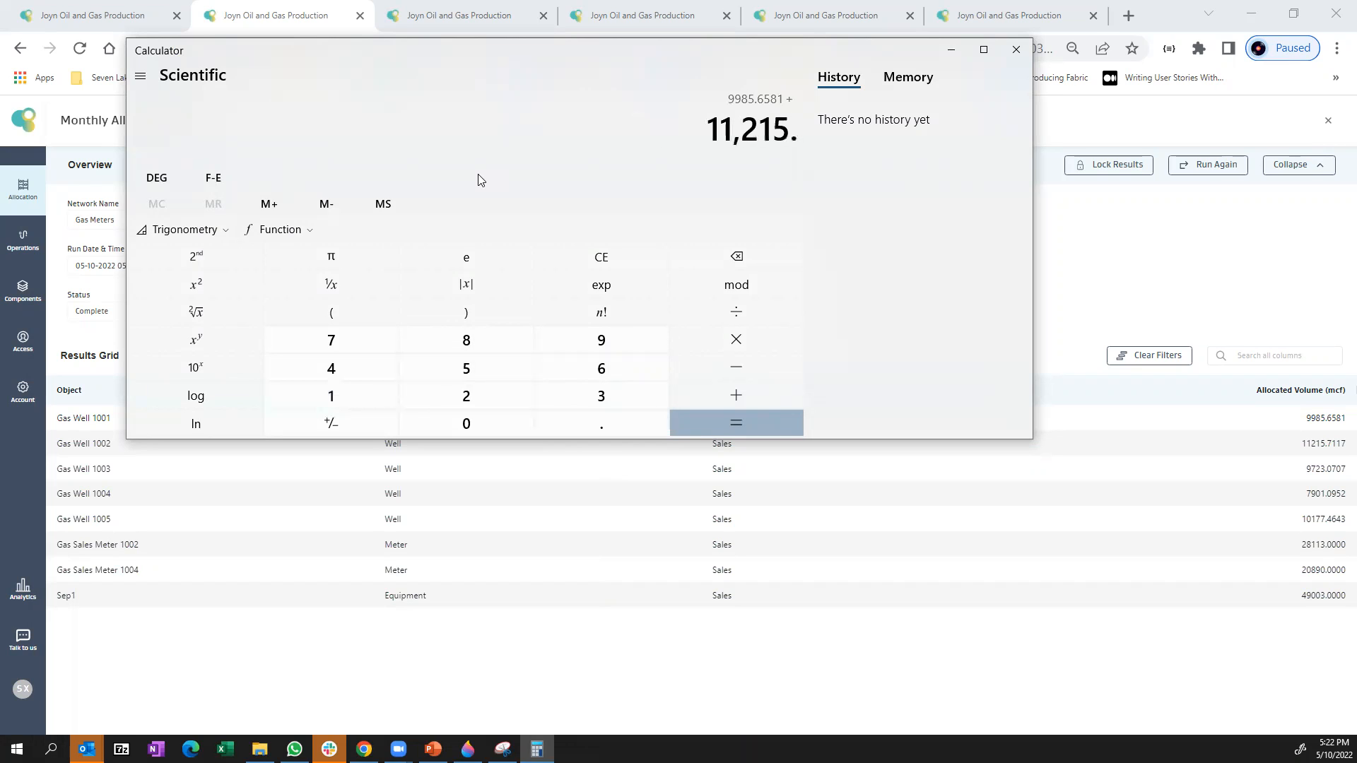
pyautogui.write('7117 ')
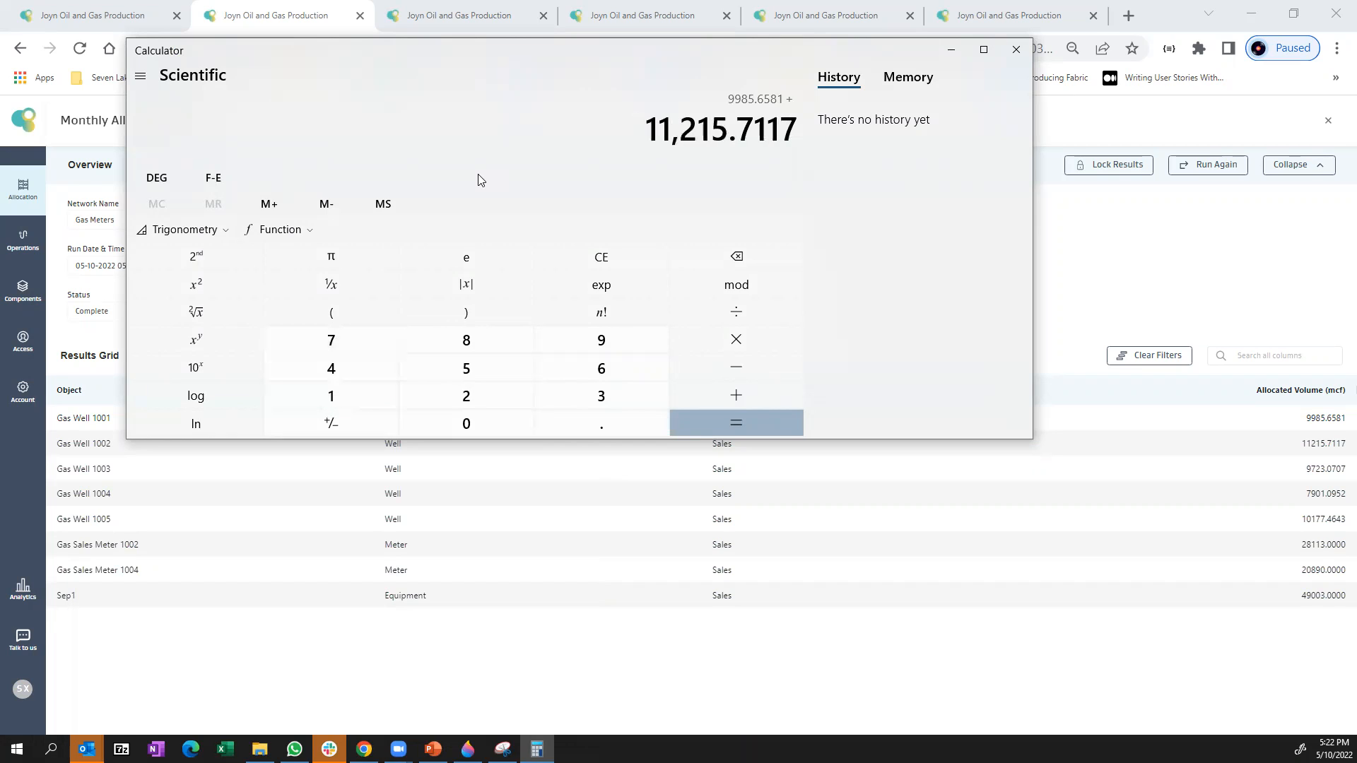
pyautogui.write('+ ')
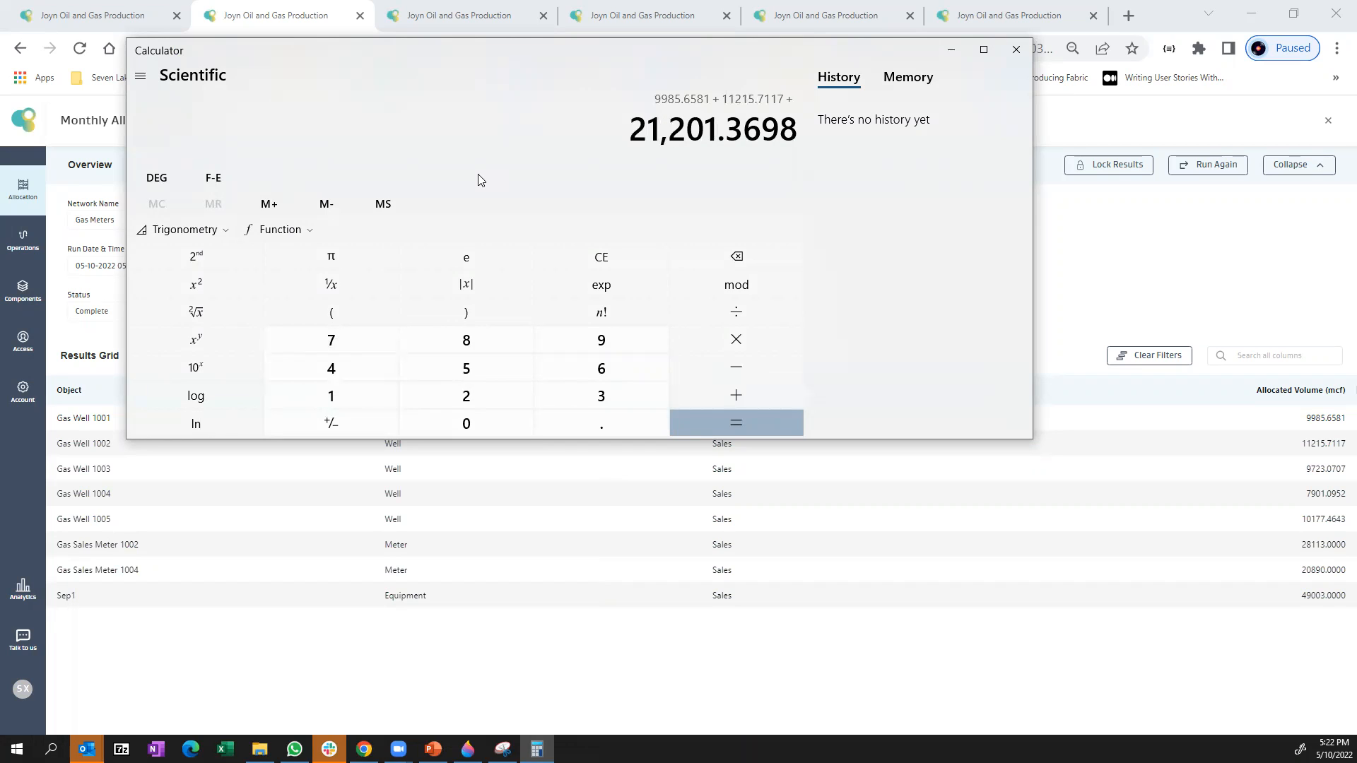
pyautogui.write('97')
# Add 9723.0707 and 7901.0952 for Gas Wells 1003 and 1004 to the running sum
pyautogui.write('.0707')
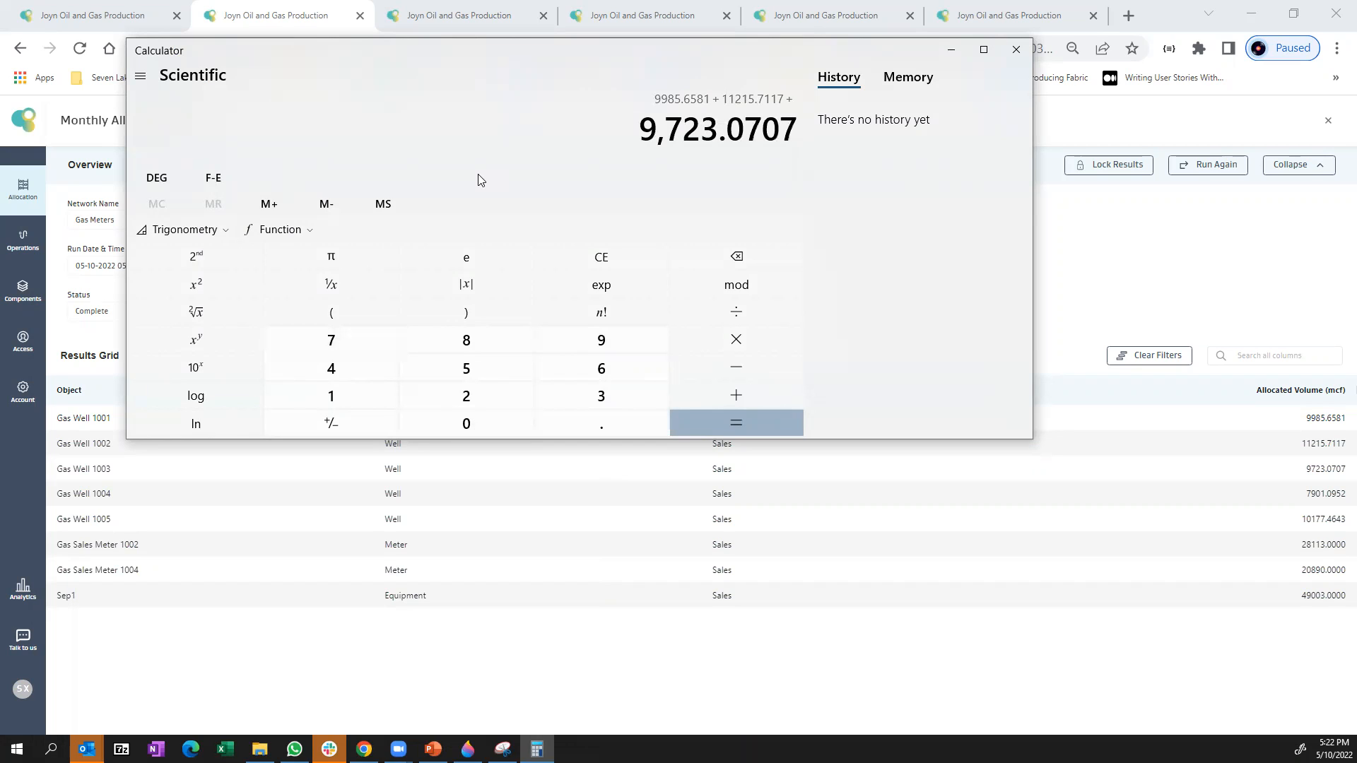
pyautogui.press('+')
pyautogui.write('7,9')
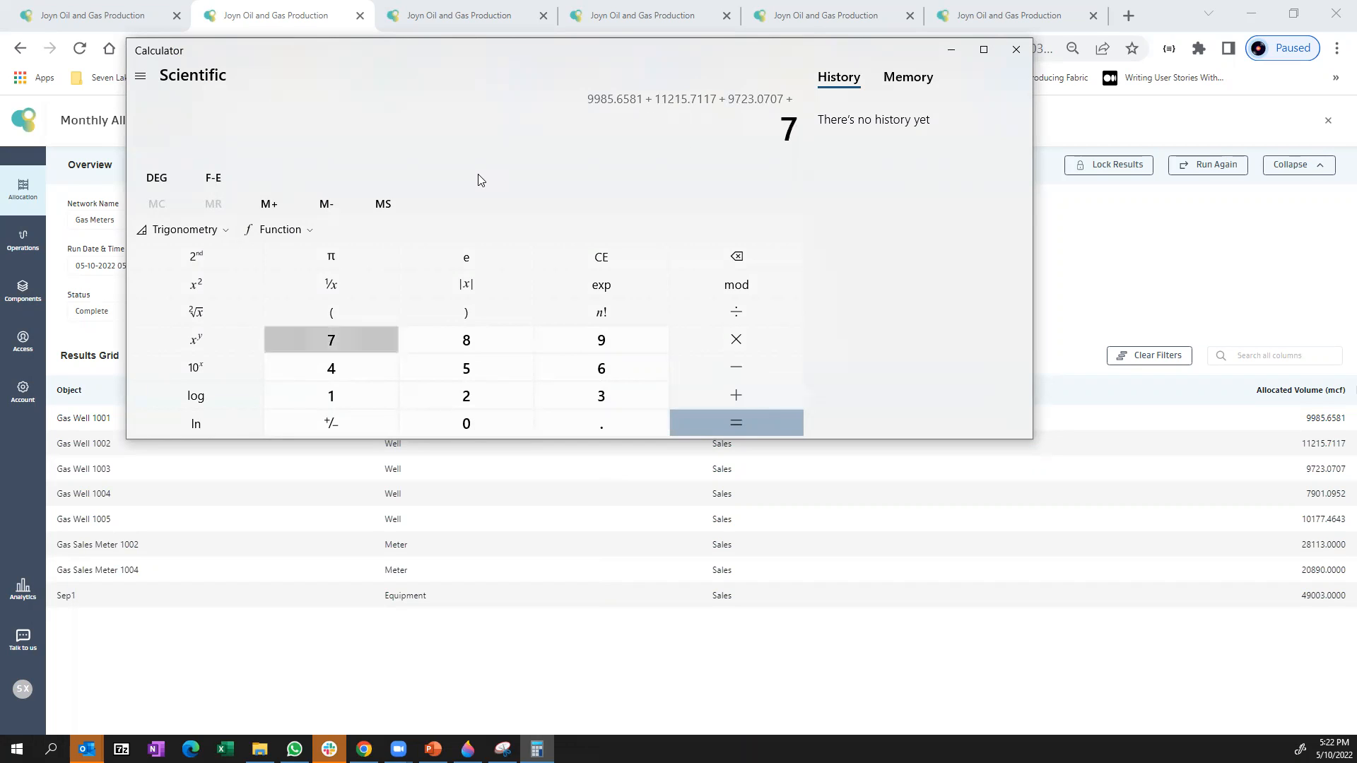
pyautogui.write('01')
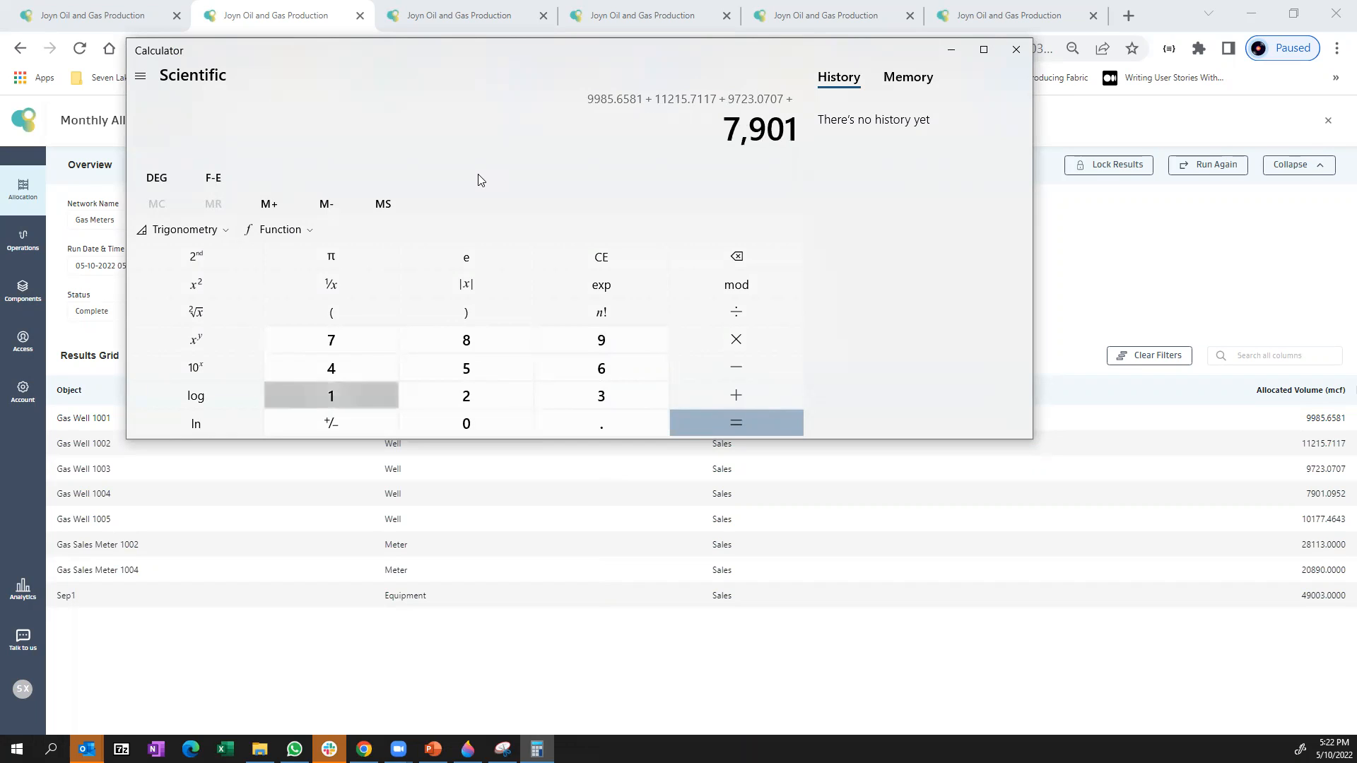
pyautogui.write('.09')
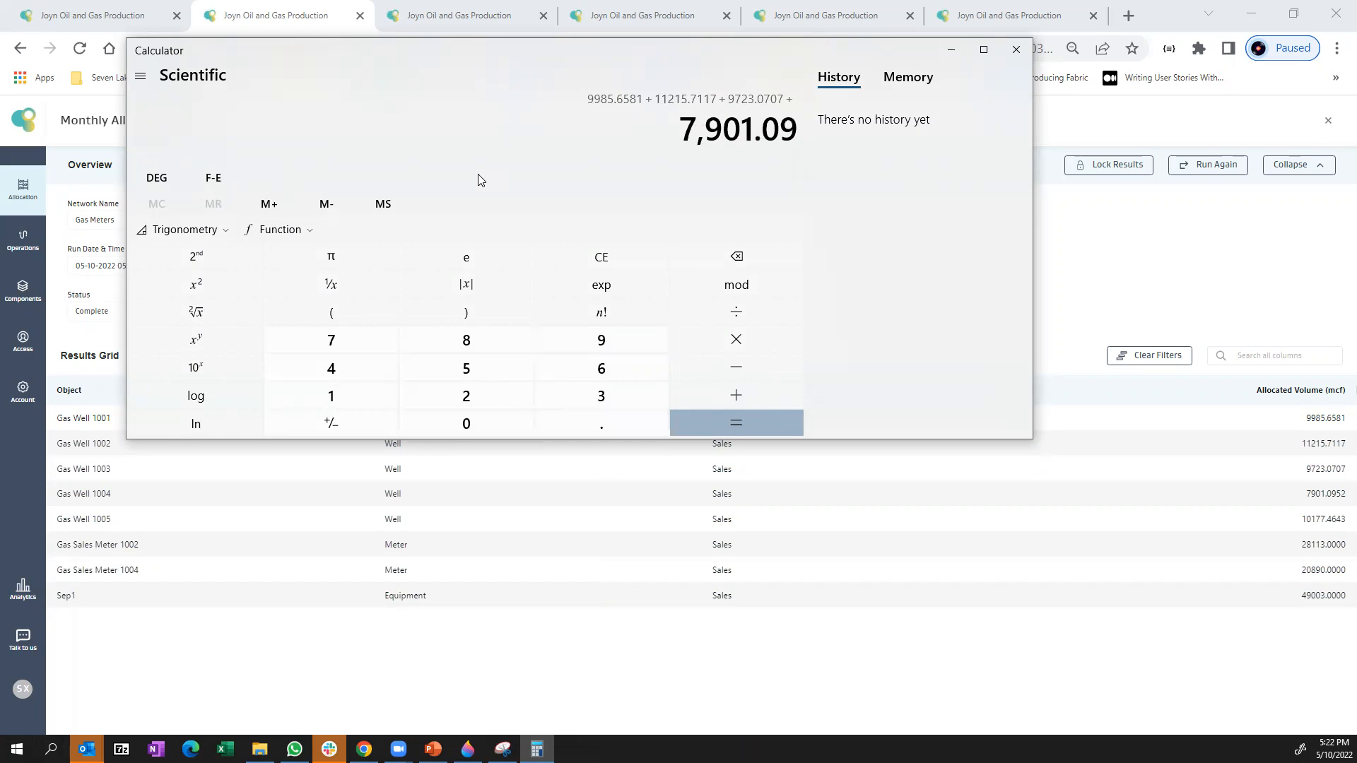
pyautogui.write('52')
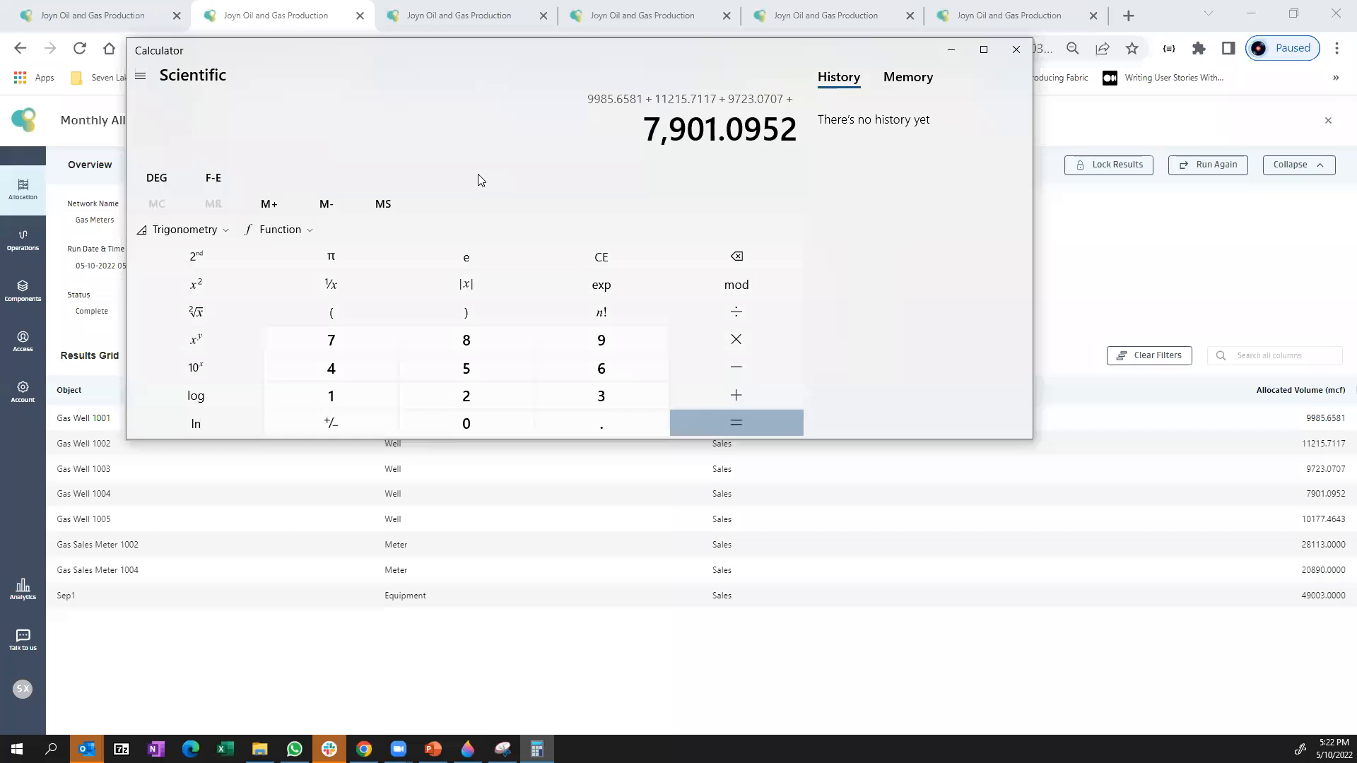
# Add 10177.4643 for Gas Well 1005, calculate the total, and minimize Calculator
pyautogui.press('+')
pyautogui.write('1')
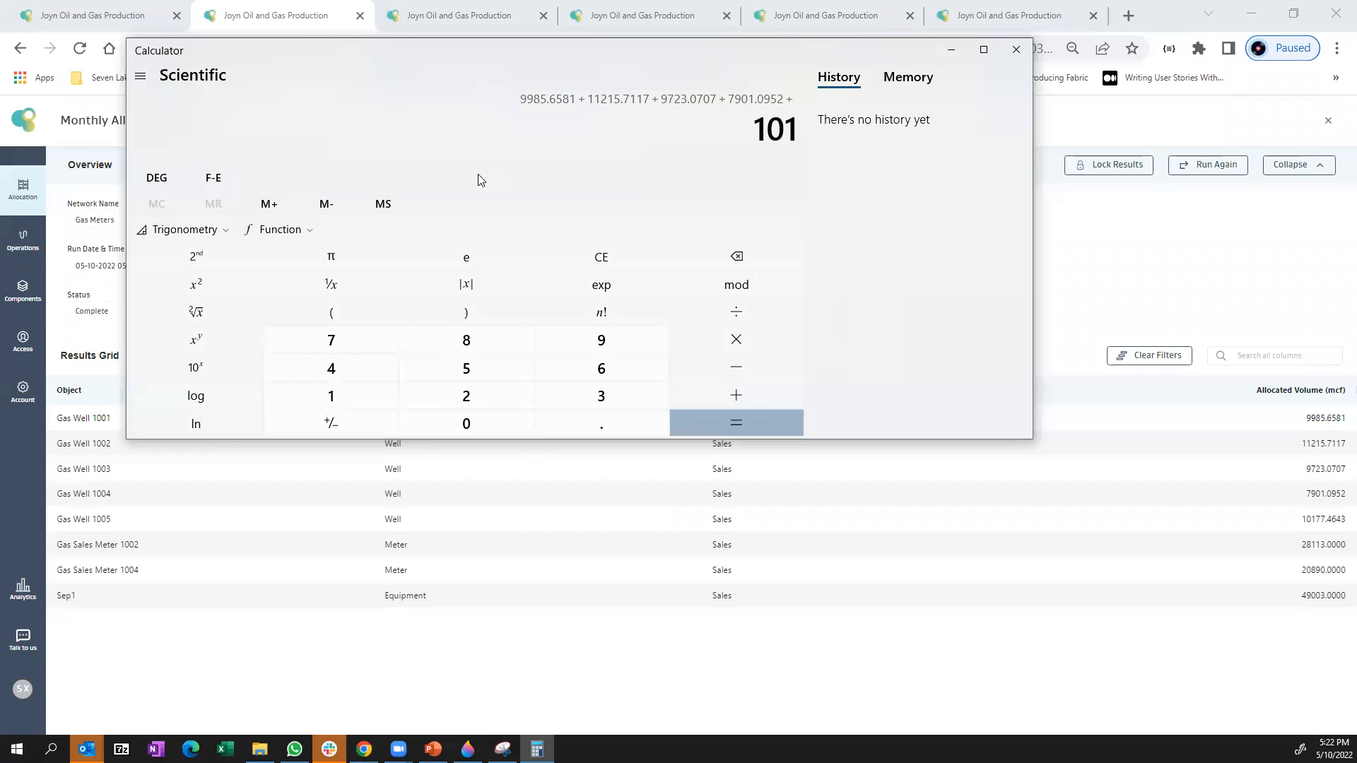
pyautogui.write('0,177.4643')
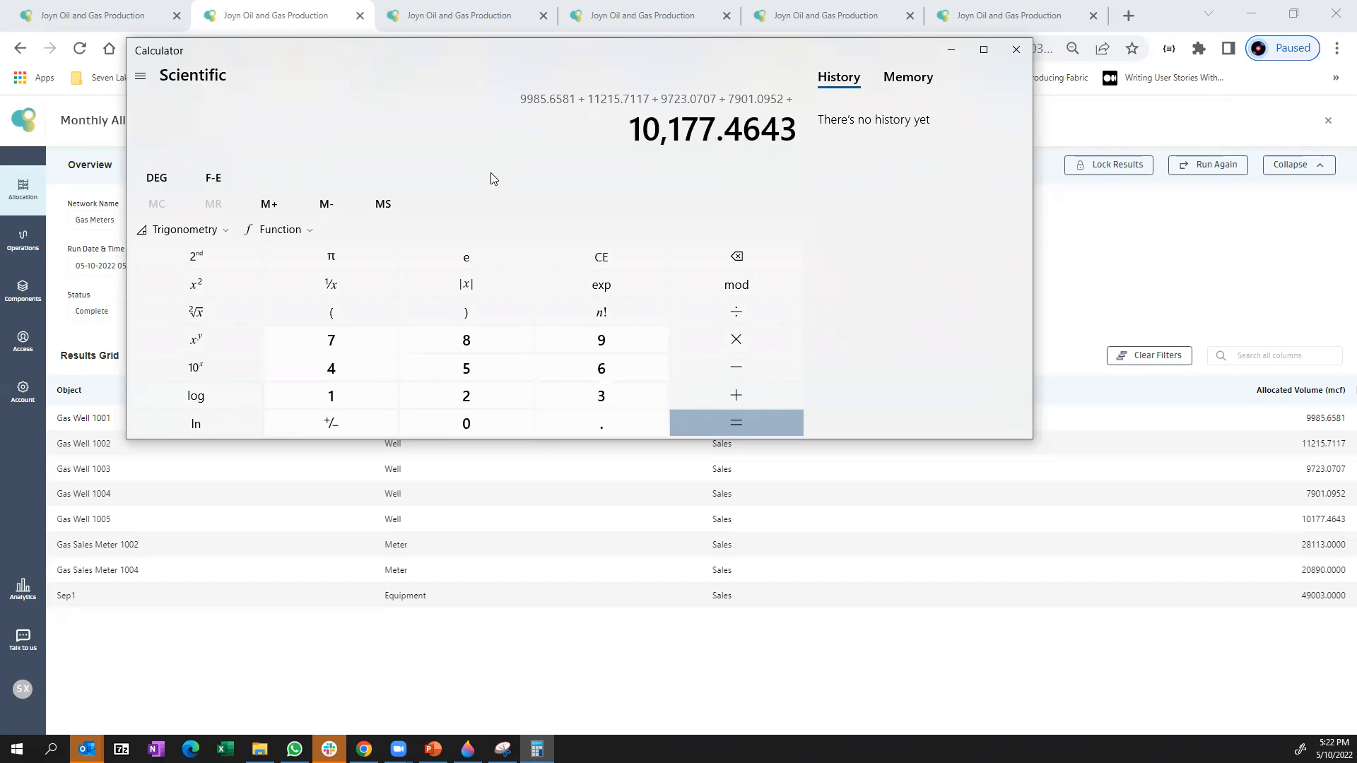
pyautogui.click(728, 429)
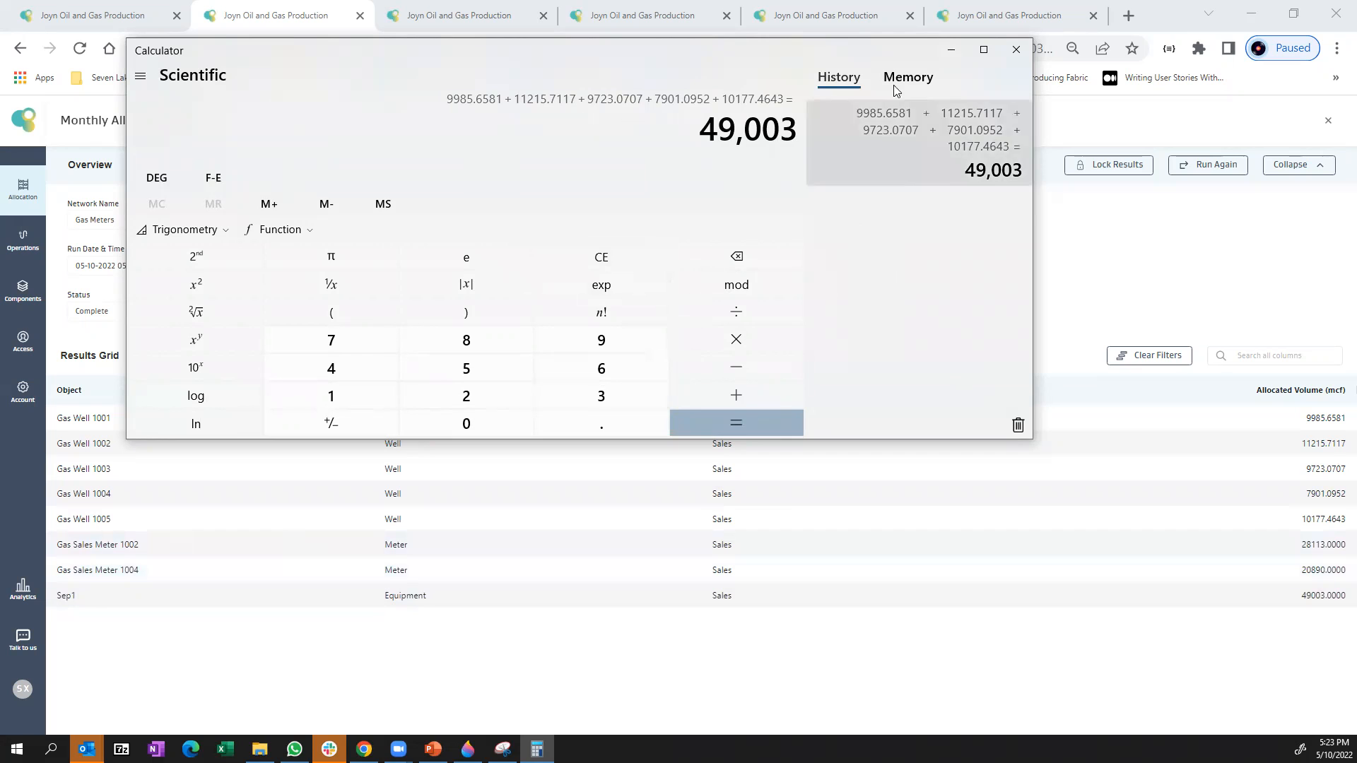
pyautogui.click(948, 54)
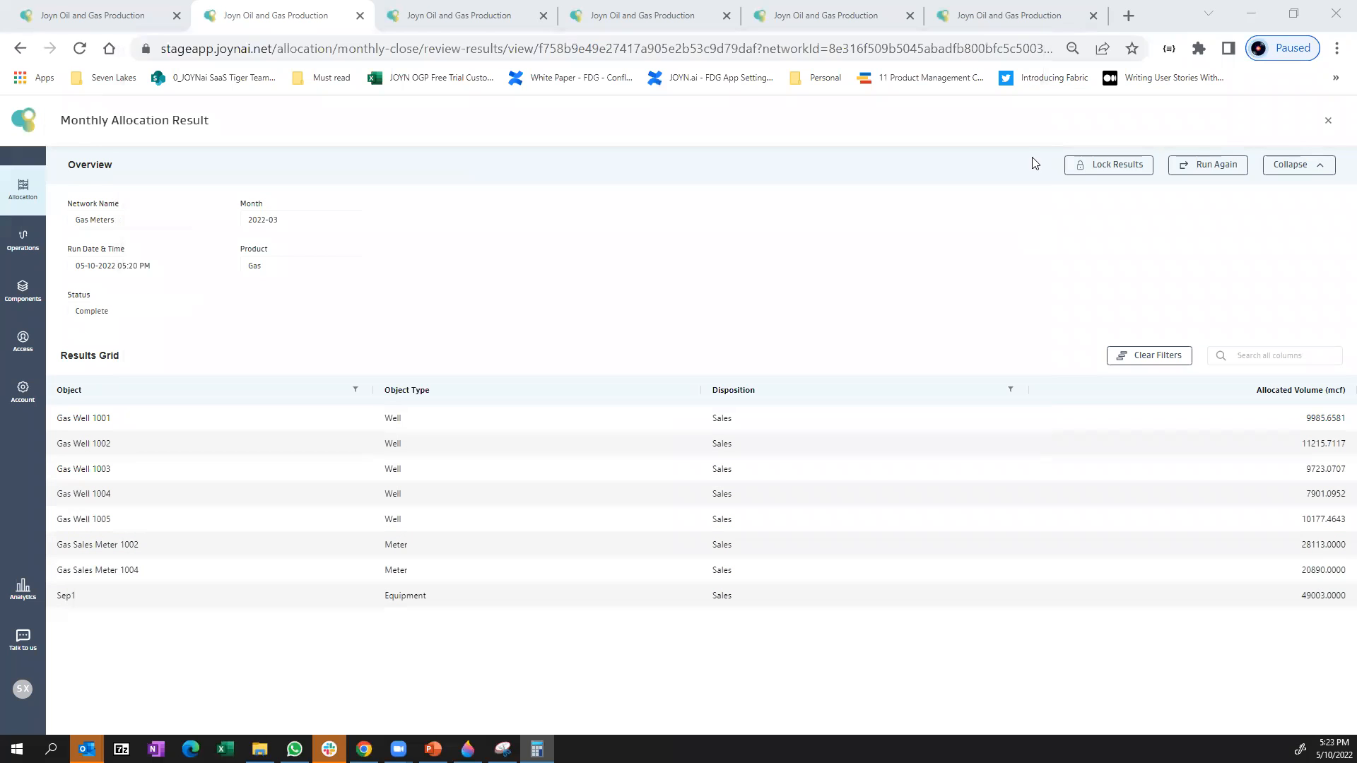
# Close the monthly allocation result, then close the sales meter readings to return to the Gas Meters network
pyautogui.click(1325, 122)
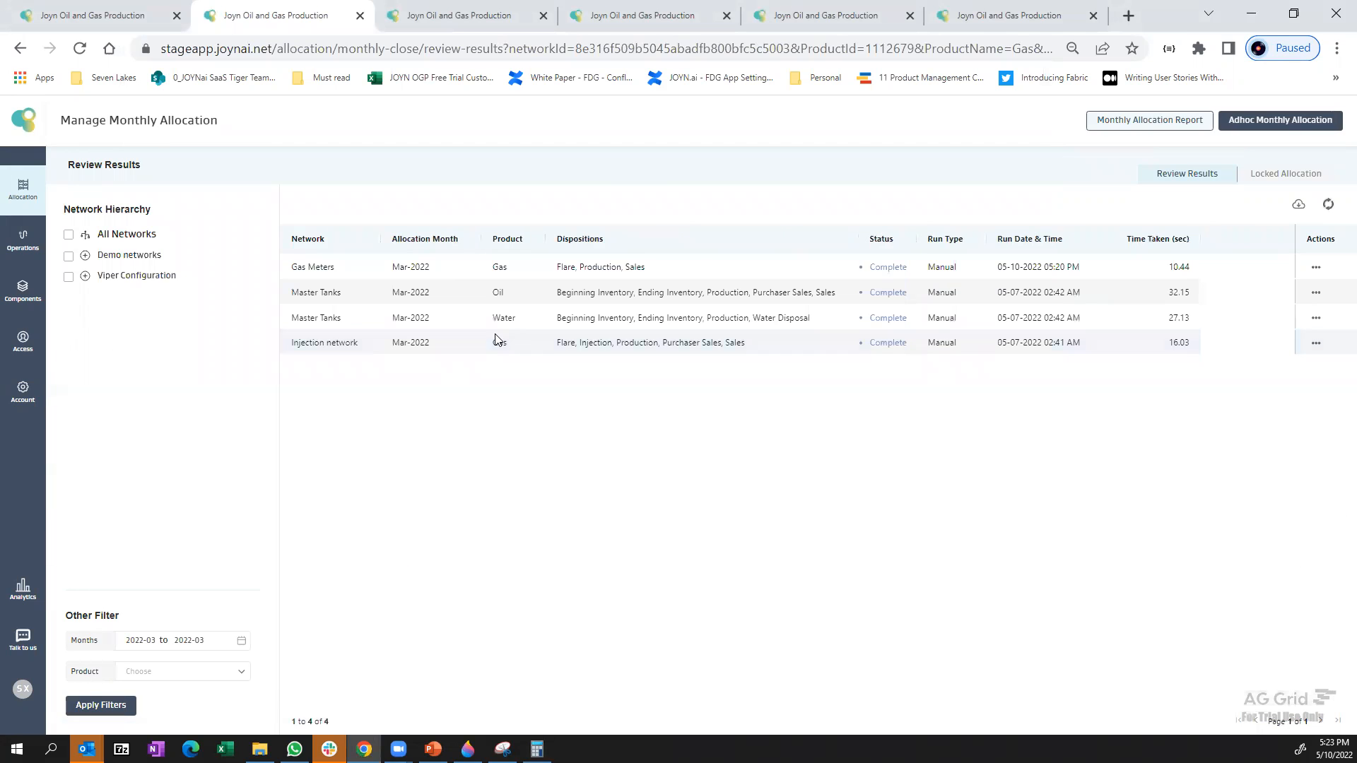
pyautogui.click(115, 10)
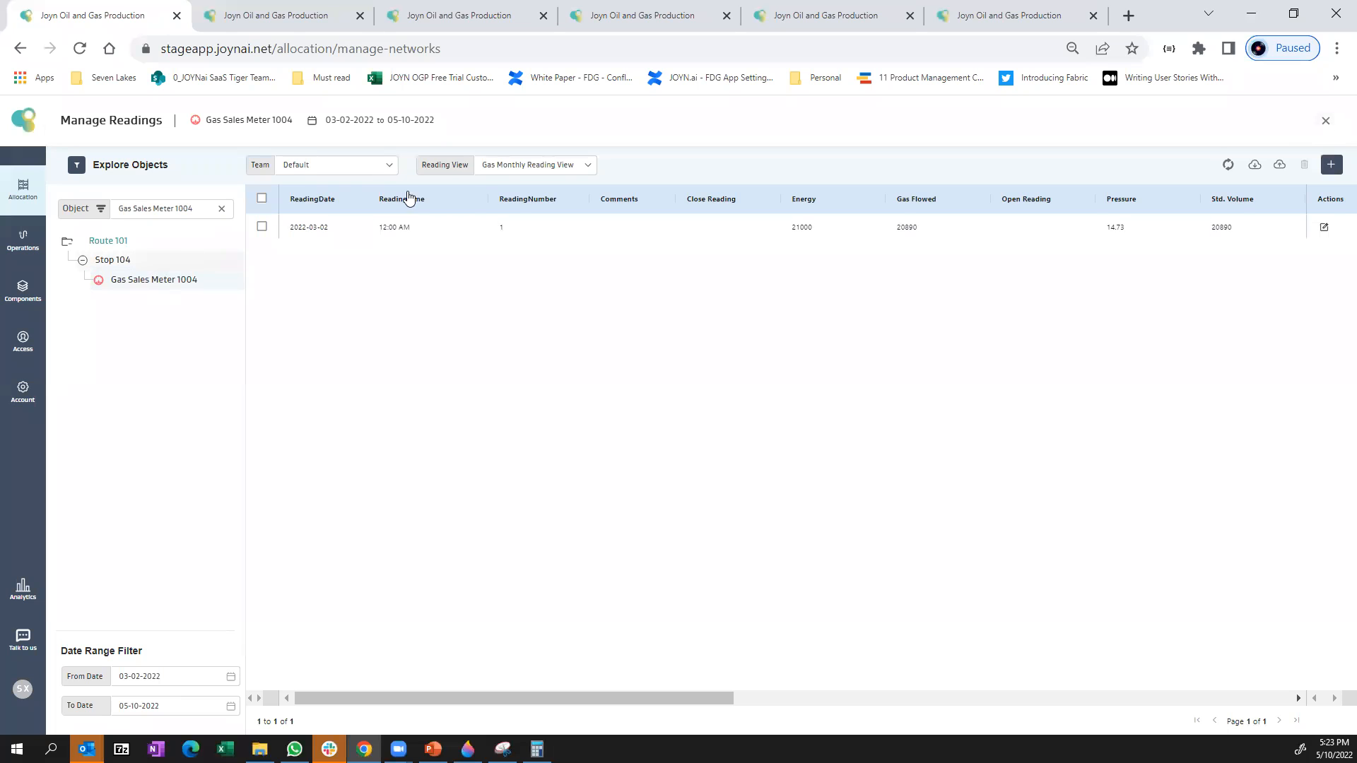
pyautogui.click(535, 165)
pyautogui.click(1327, 120)
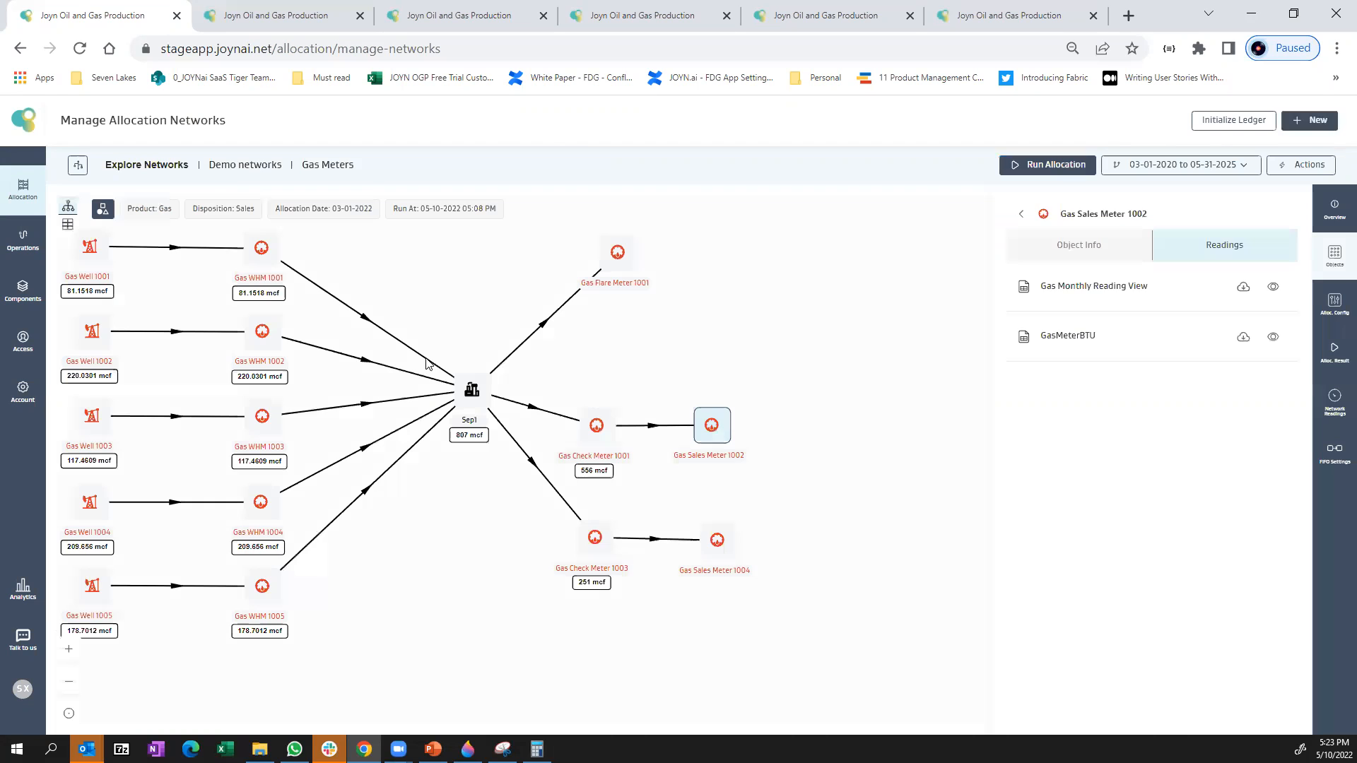
# Run the Gas Meters network's daily allocation for Gas - Sales with allocation date 03-02-2022 and view its results
pyautogui.click(1039, 167)
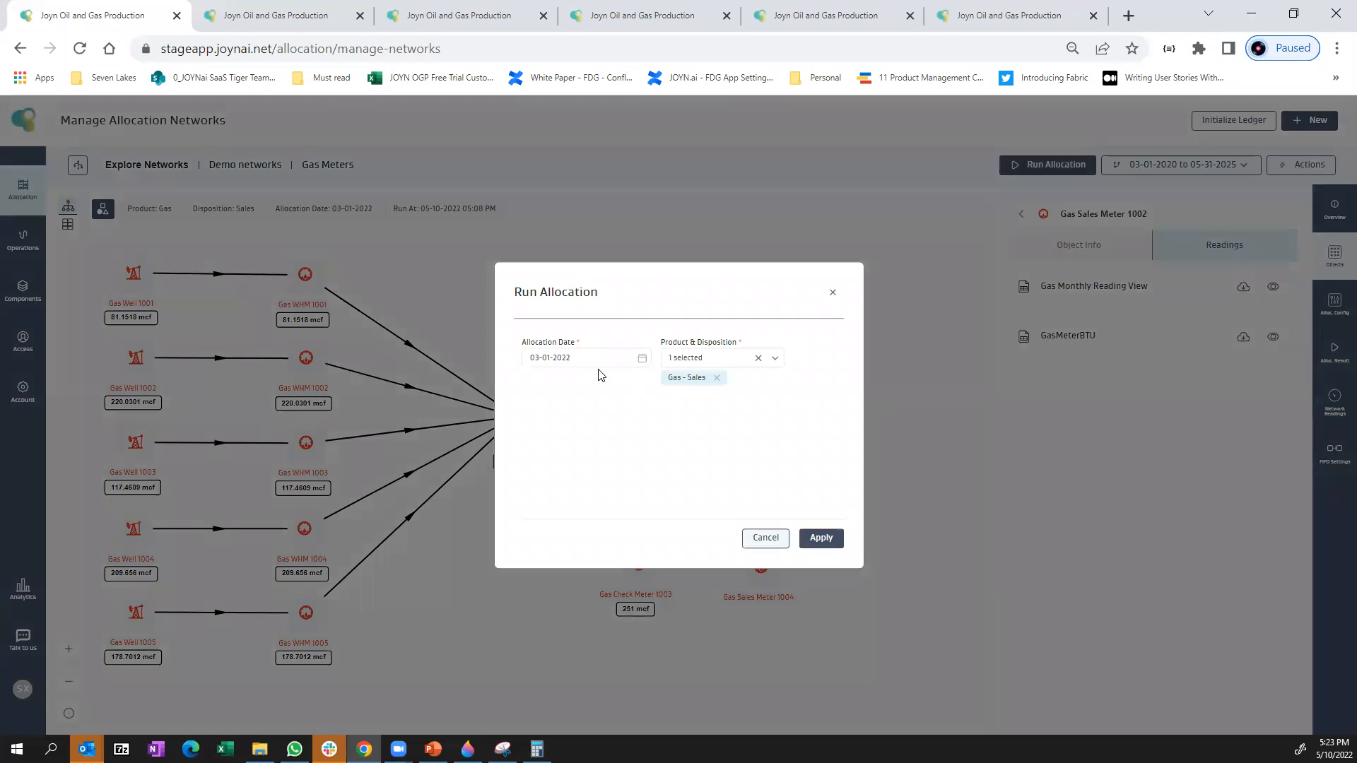
pyautogui.click(600, 358)
pyautogui.click(605, 444)
pyautogui.click(822, 550)
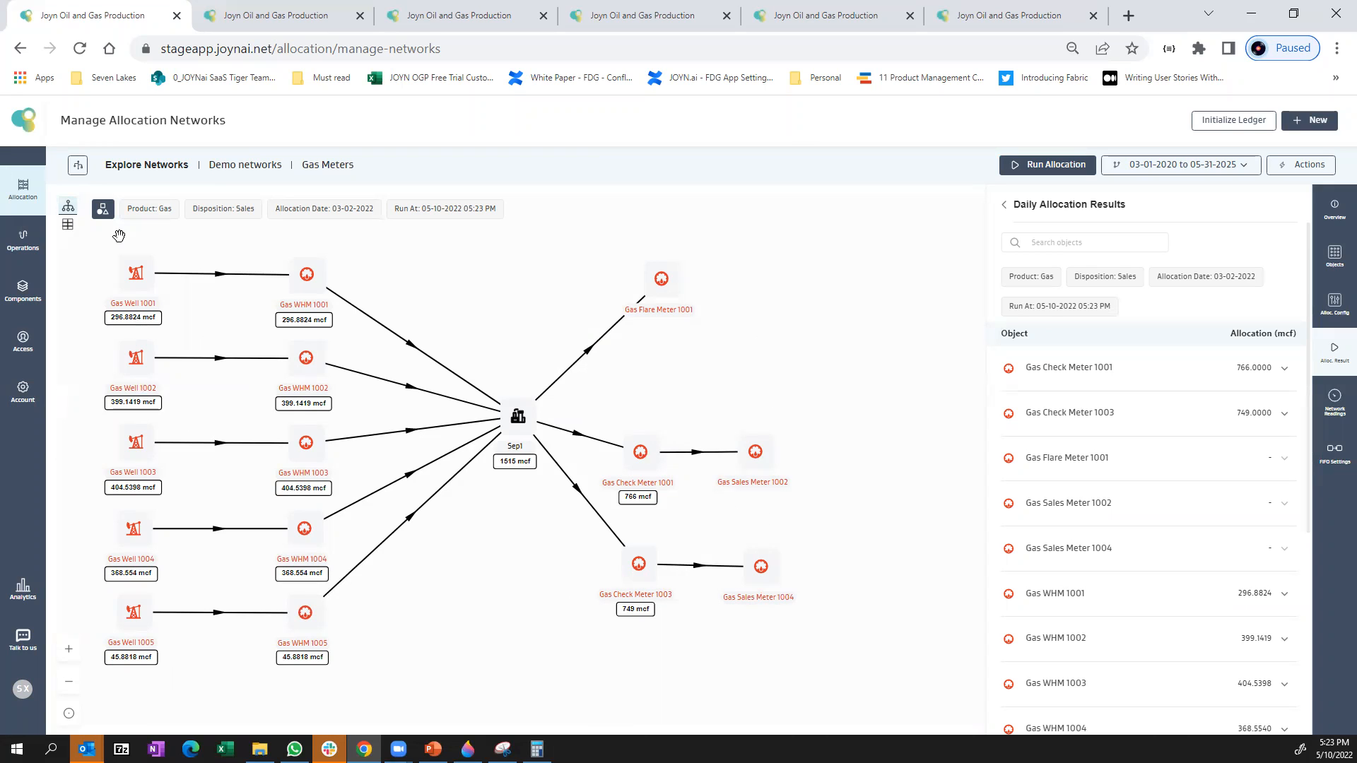
pyautogui.moveTo(596, 385); pyautogui.dragTo(659, 383)
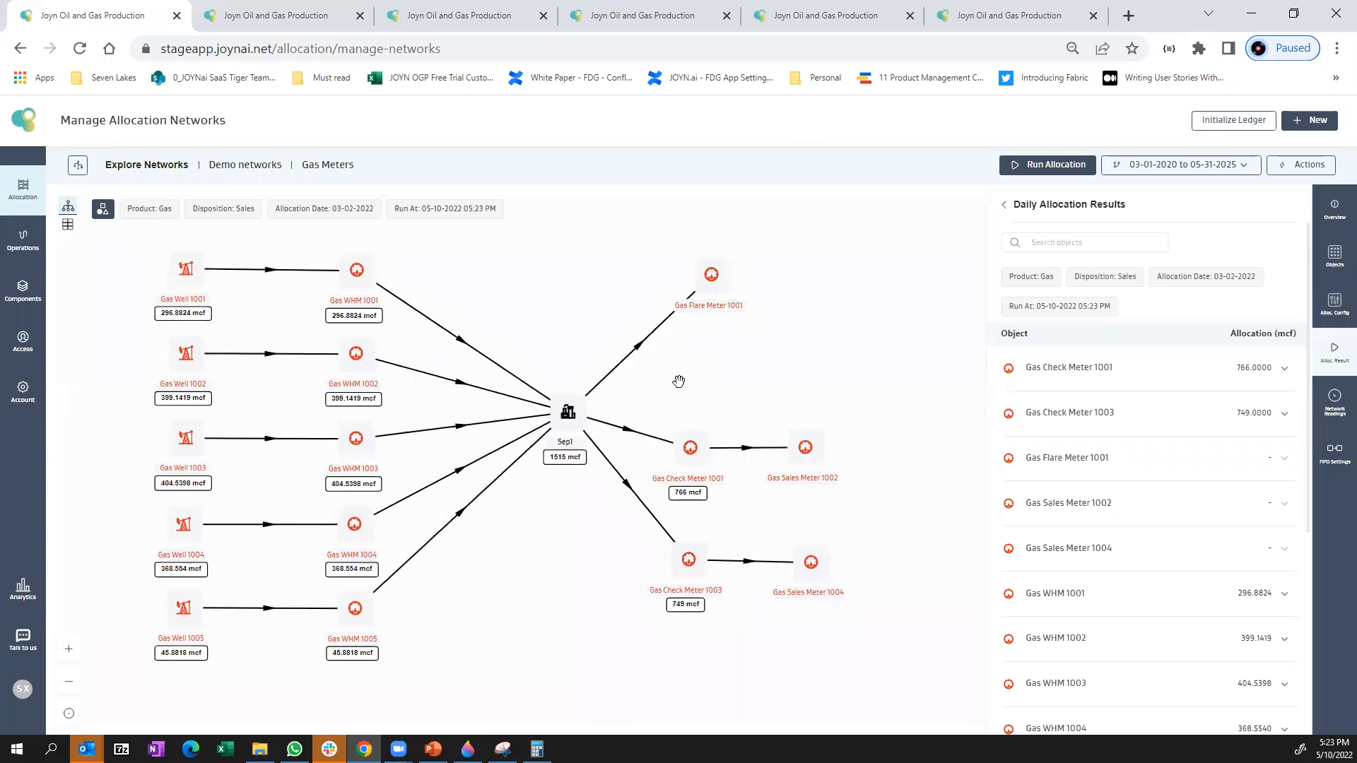